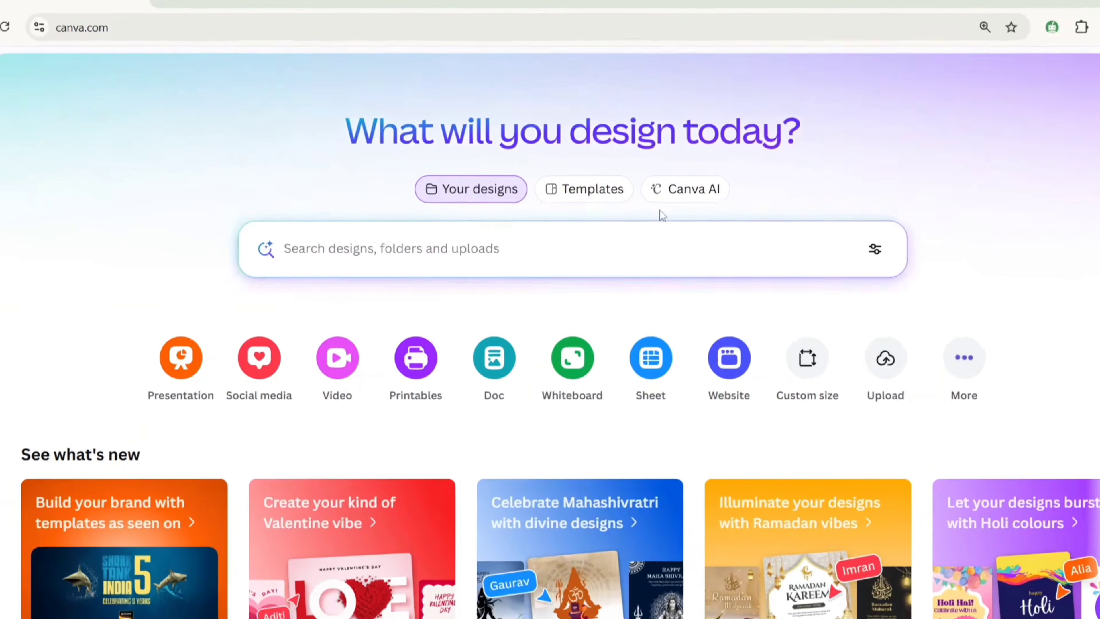
# - Create a new blank Logo design from the logo template category
pyautogui.click(580, 203)
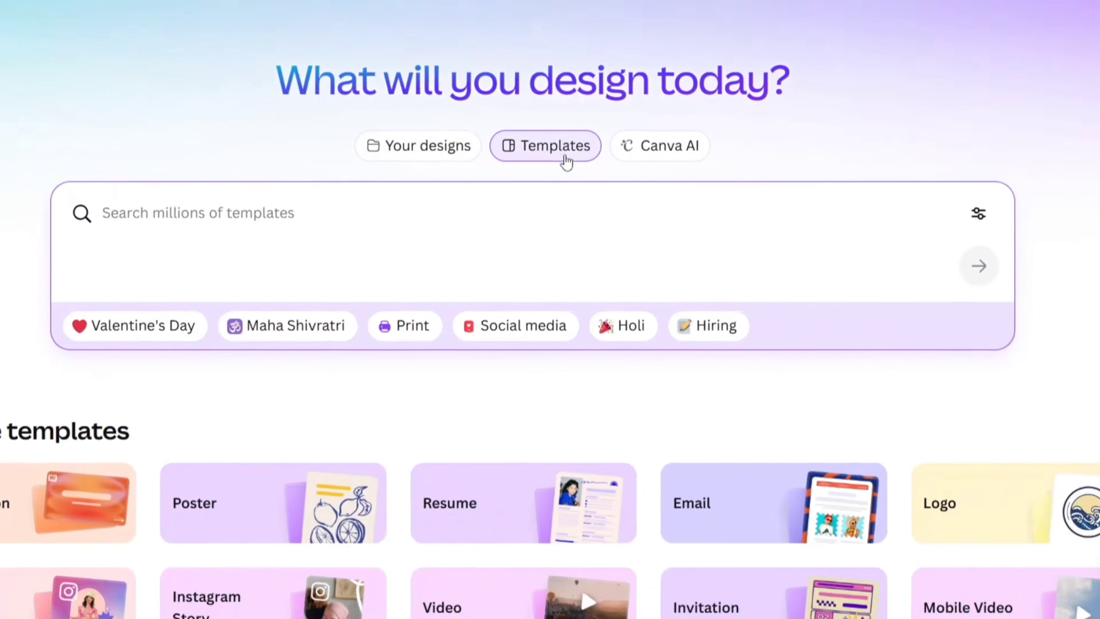
pyautogui.click(990, 504)
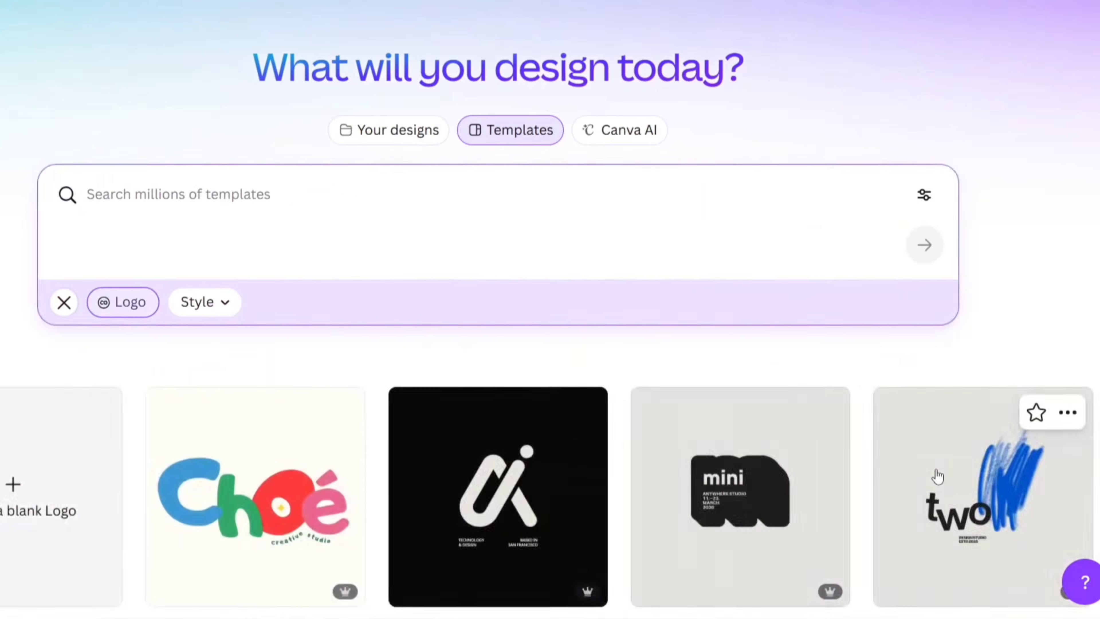
pyautogui.click(9, 504)
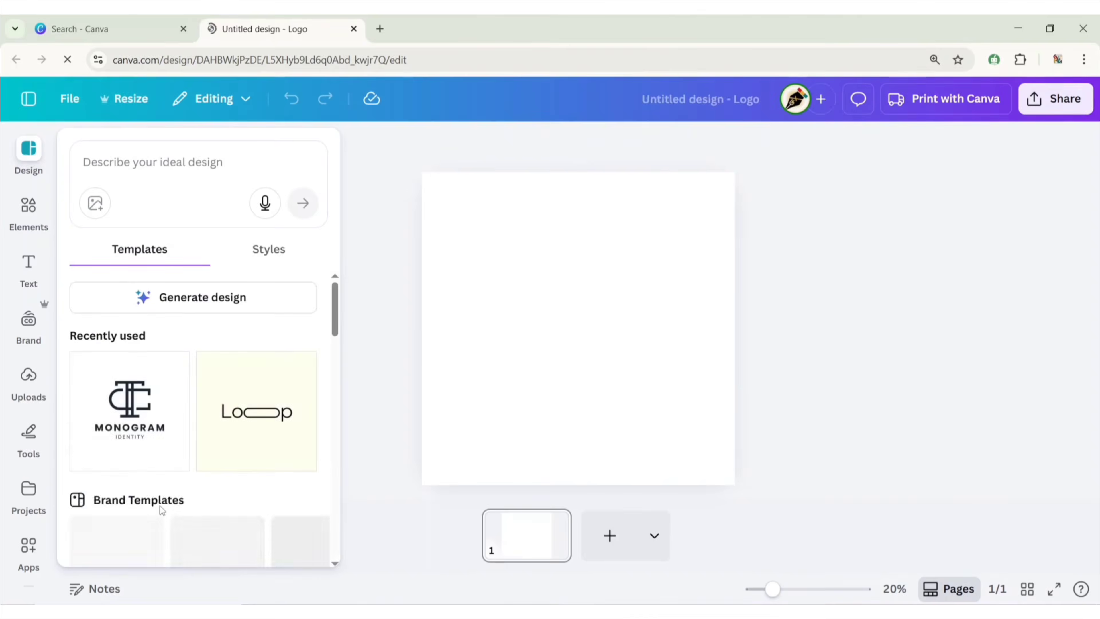
# - Hide the page thumbnails and rename the design as Monogram Logo
pyautogui.click(955, 590)
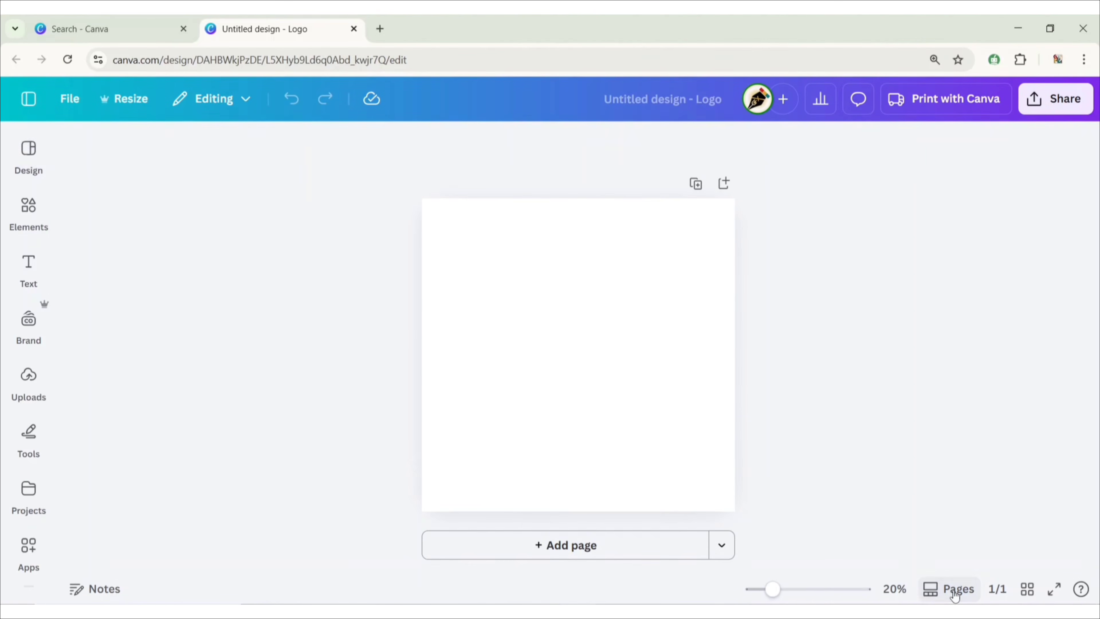
pyautogui.click(650, 100)
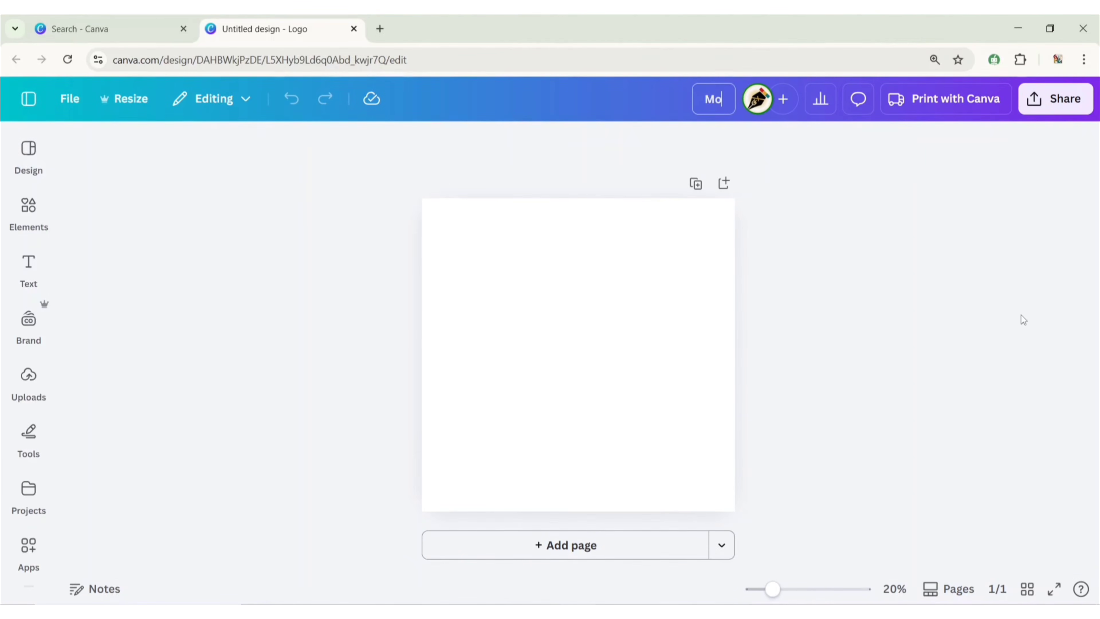
pyautogui.scroll(1, 930, 420)
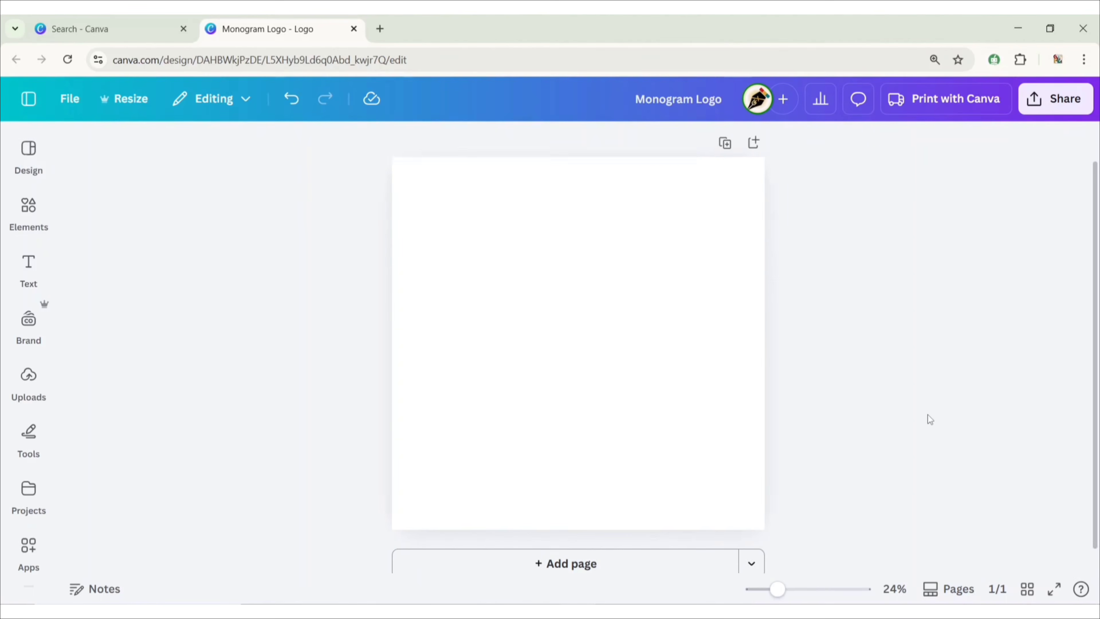
pyautogui.scroll(1, 1091, 303)
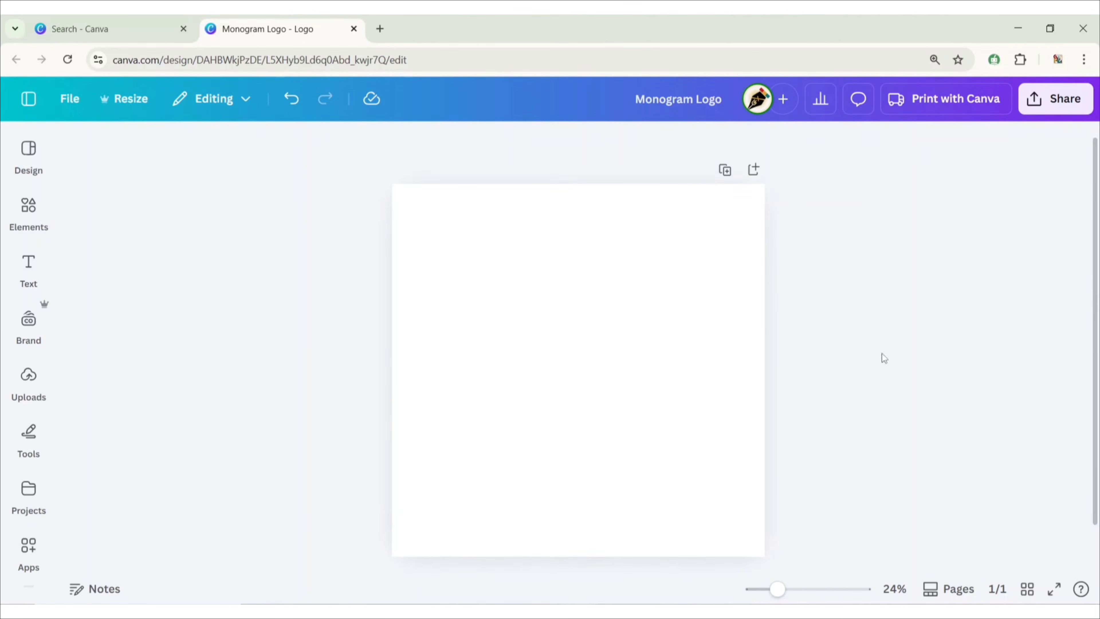
# - Set the page background to the light grey default solid colour
pyautogui.click(644, 324)
pyautogui.click(622, 144)
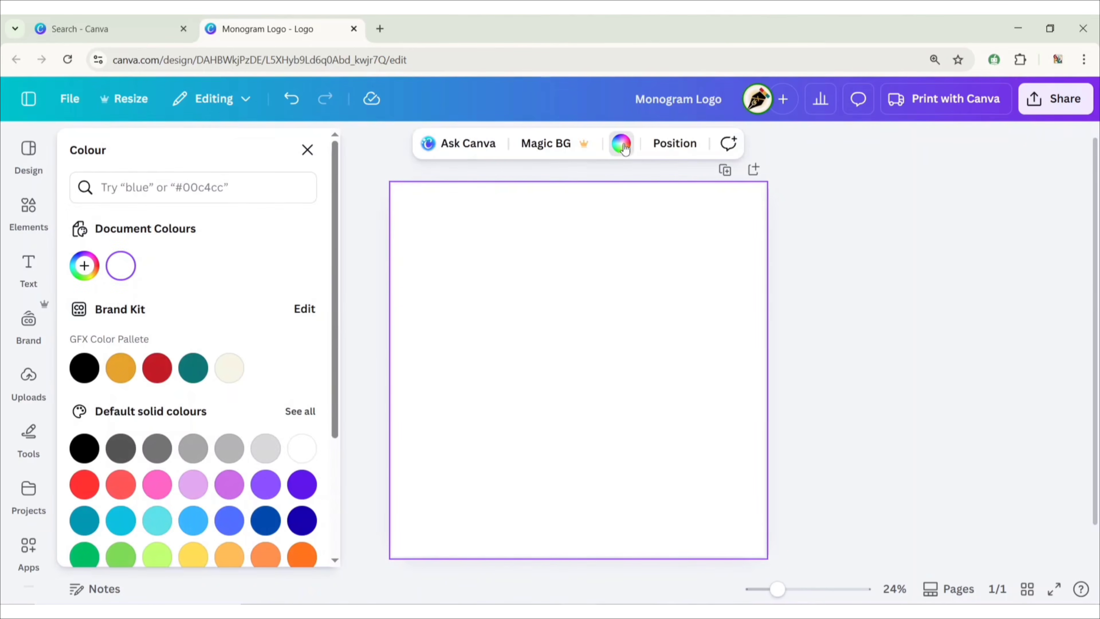
pyautogui.click(265, 448)
pyautogui.click(307, 149)
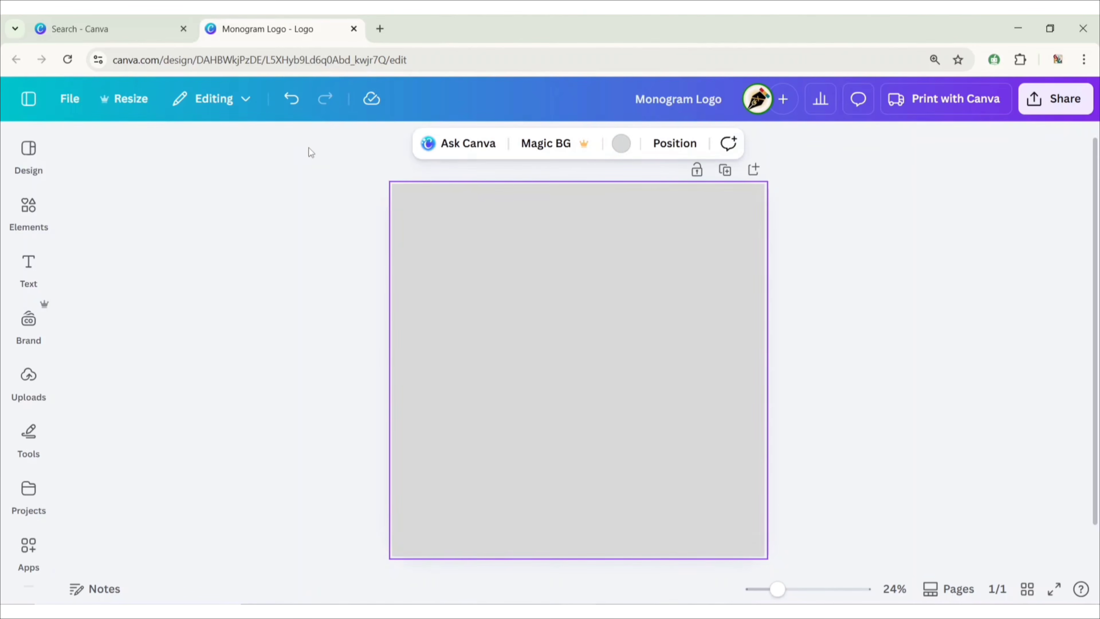
# - Add a circle from the basic shapes to the centre of the page
pyautogui.click(30, 208)
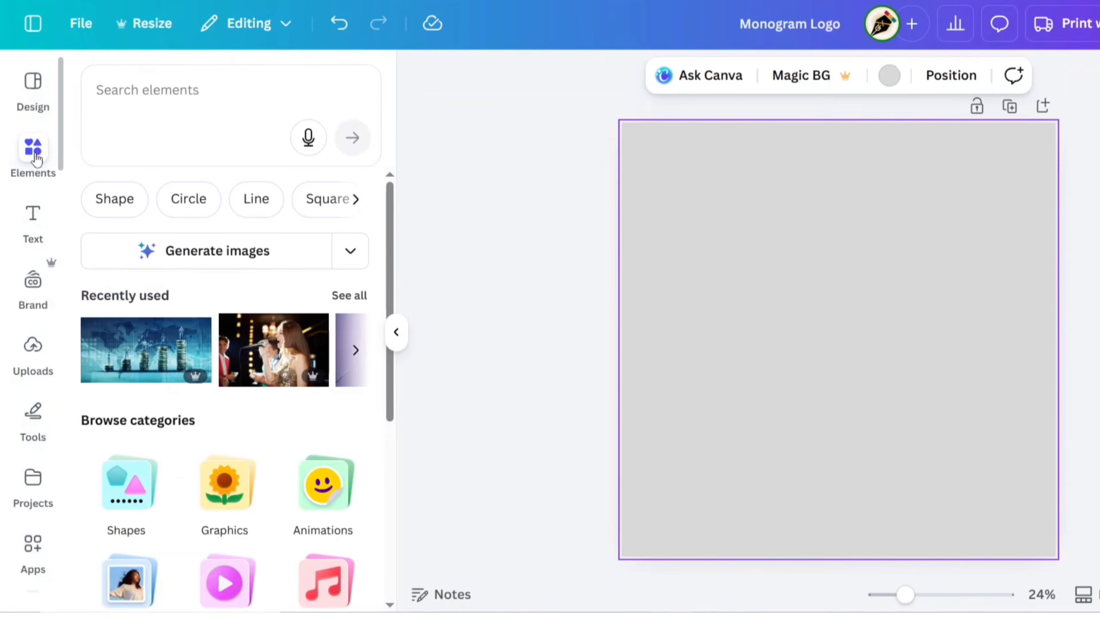
pyautogui.click(121, 498)
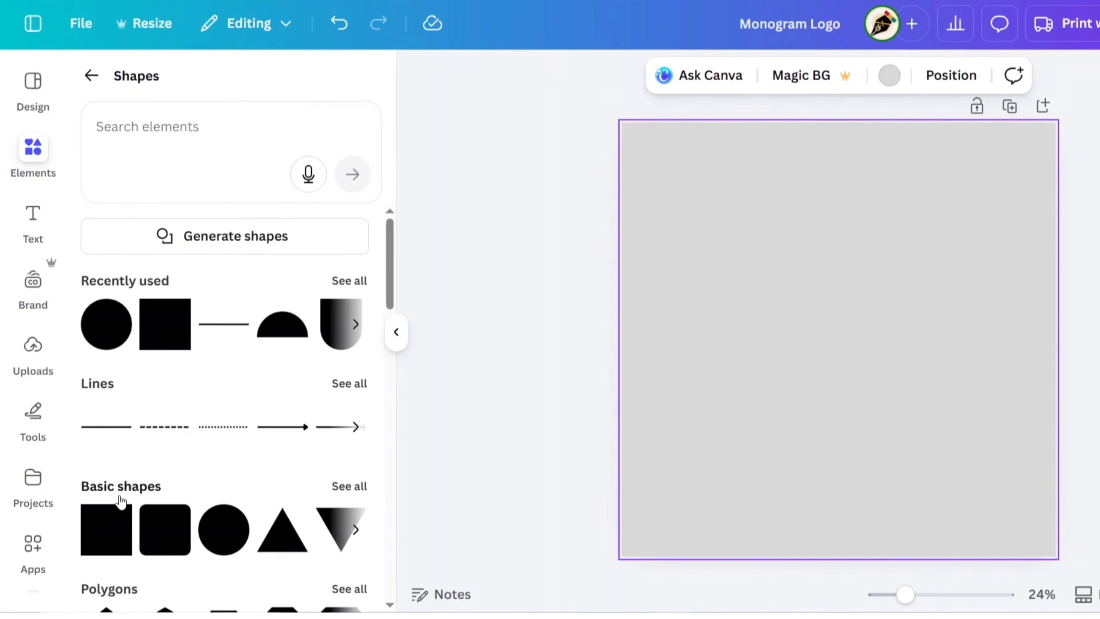
pyautogui.click(220, 539)
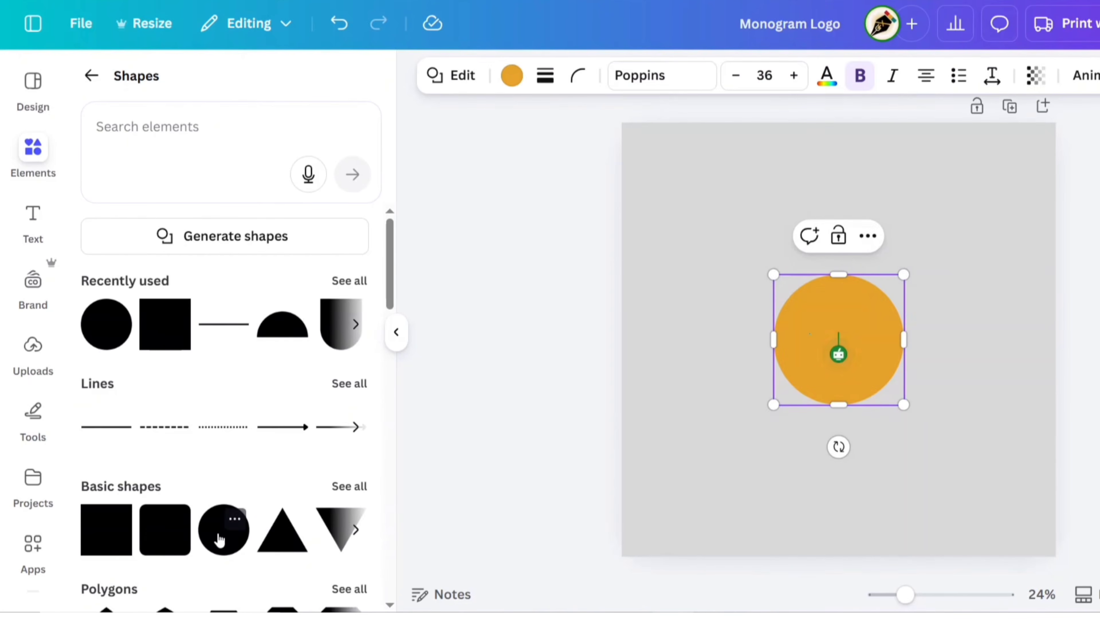
pyautogui.click(397, 333)
pyautogui.click(403, 337)
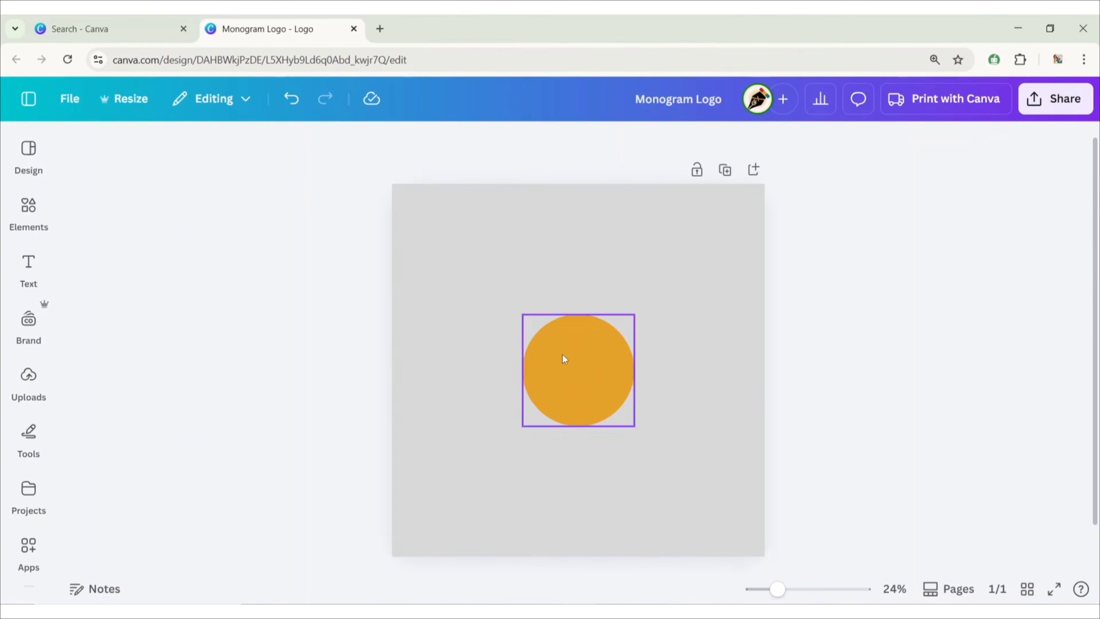
# - Change the circle's fill colour to black
pyautogui.click(666, 329)
pyautogui.click(273, 145)
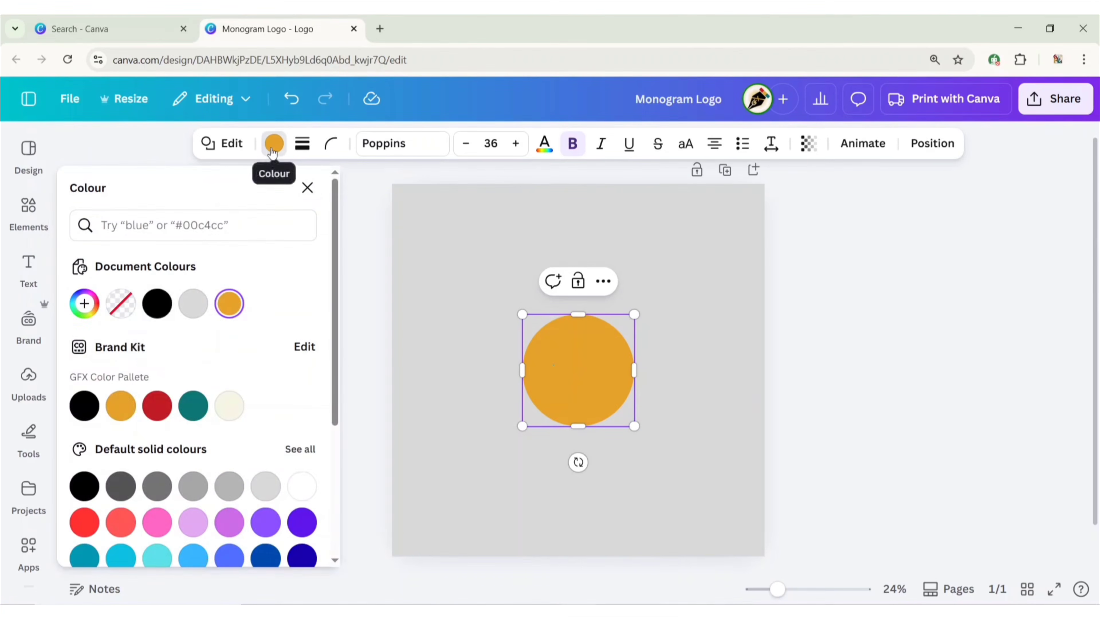
pyautogui.click(157, 303)
pyautogui.click(307, 188)
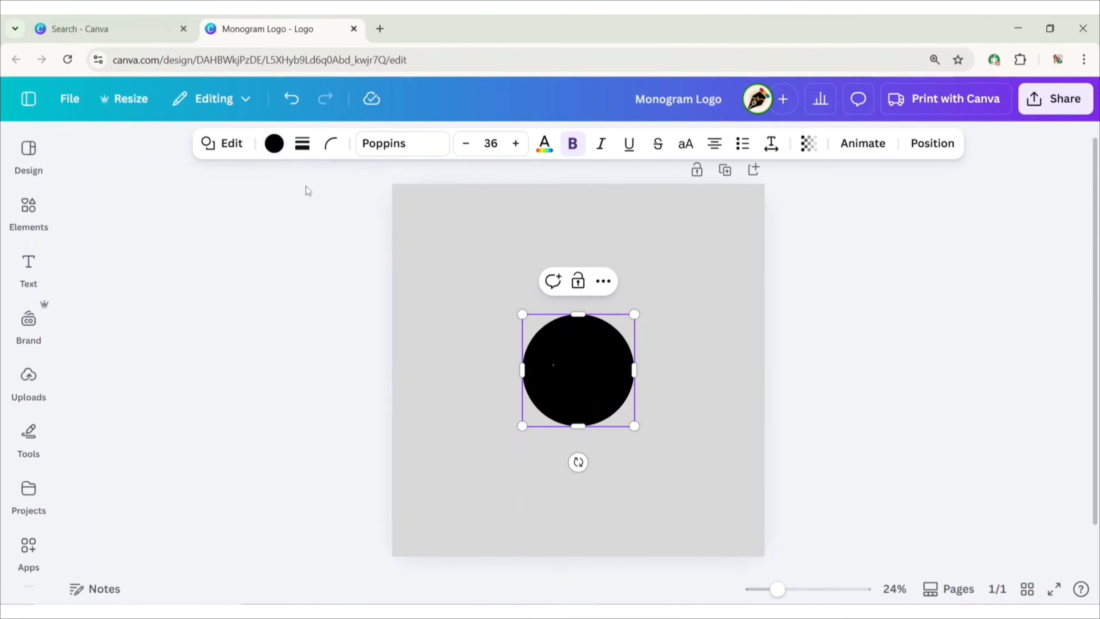
pyautogui.click(484, 351)
# - Move the black circle to the page's left half, shrink it slightly, and place a duplicate above and to its right
pyautogui.click(574, 369)
pyautogui.moveTo(574, 368); pyautogui.dragTo(479, 385)
pyautogui.moveTo(535, 329); pyautogui.dragTo(516, 348)
pyautogui.moveTo(474, 387); pyautogui.dragTo(596, 310)
pyautogui.press('Escape')
# - Change the duplicate circle's fill colour to white
pyautogui.click(475, 384)
pyautogui.click(255, 144)
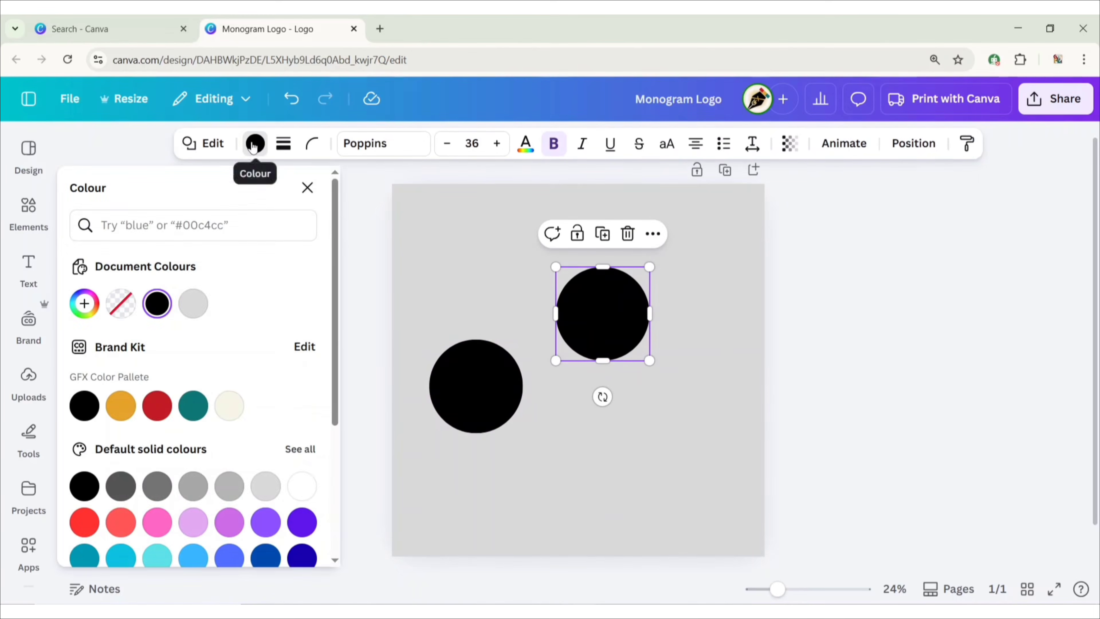
pyautogui.click(298, 489)
pyautogui.click(307, 187)
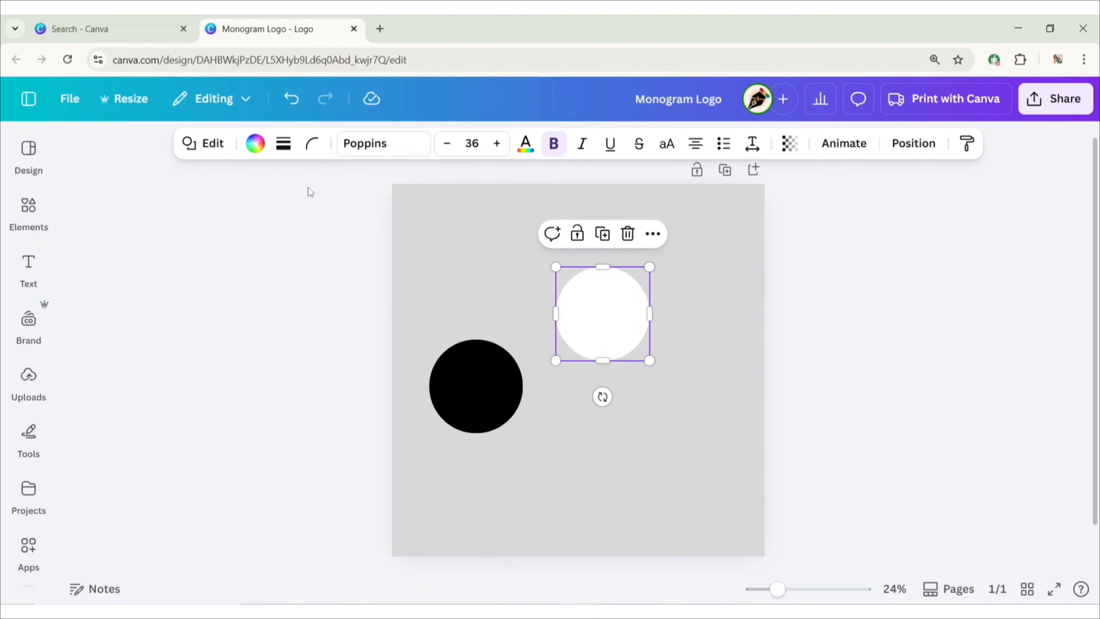
# - Shrink the white circle and centre it inside the black circle to form a thick ring for the letter O
pyautogui.moveTo(649, 266); pyautogui.dragTo(502, 359)
pyautogui.click(628, 357)
pyautogui.click(496, 370)
pyautogui.click(616, 384)
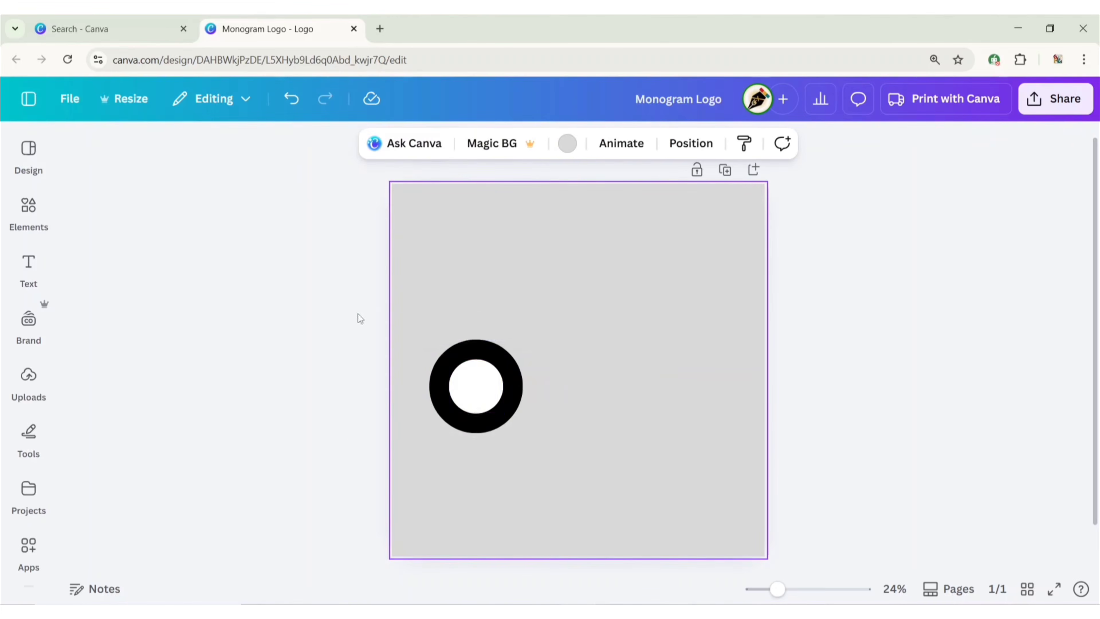
# - Select both circles together and move them up to the page's vertical centre
pyautogui.moveTo(356, 316); pyautogui.dragTo(585, 439)
pyautogui.moveTo(473, 390); pyautogui.dragTo(472, 374)
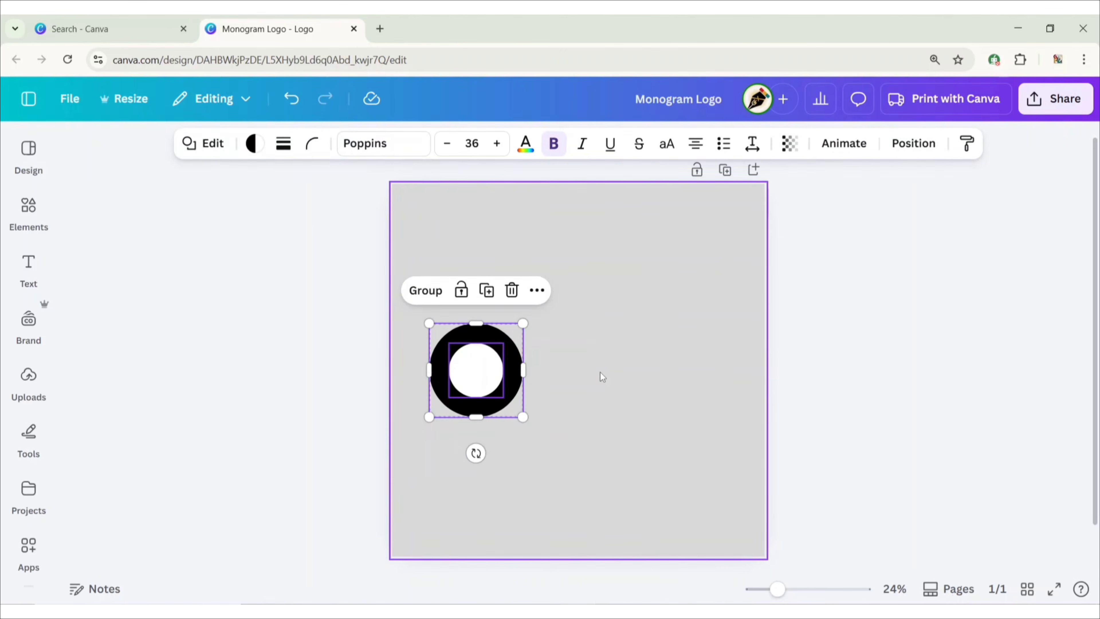
pyautogui.click(598, 376)
# - Add a square from the basic shapes to the page
pyautogui.click(29, 206)
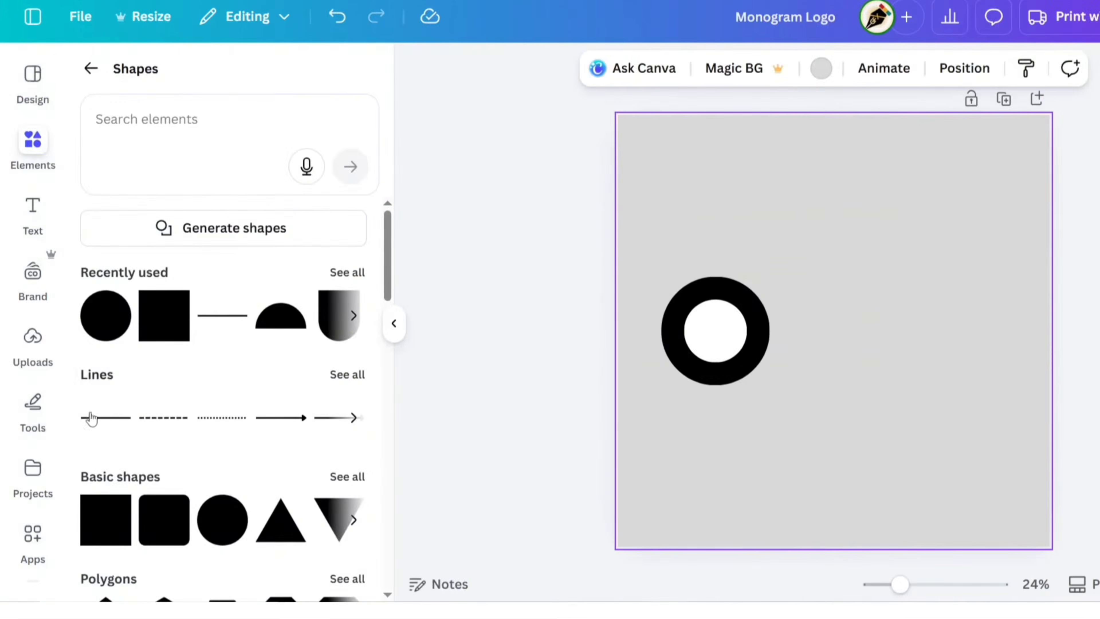
pyautogui.click(98, 533)
pyautogui.click(394, 329)
pyautogui.click(952, 369)
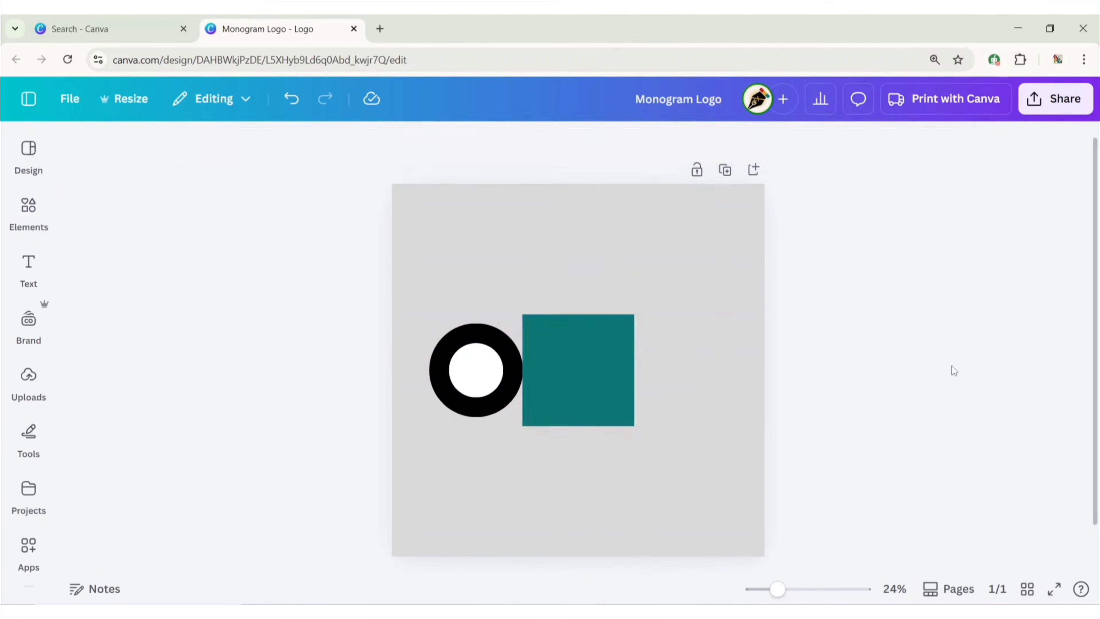
# - Reduce the square's height from both edges to match the height of the O ring
pyautogui.click(573, 363)
pyautogui.moveTo(578, 315); pyautogui.dragTo(577, 323)
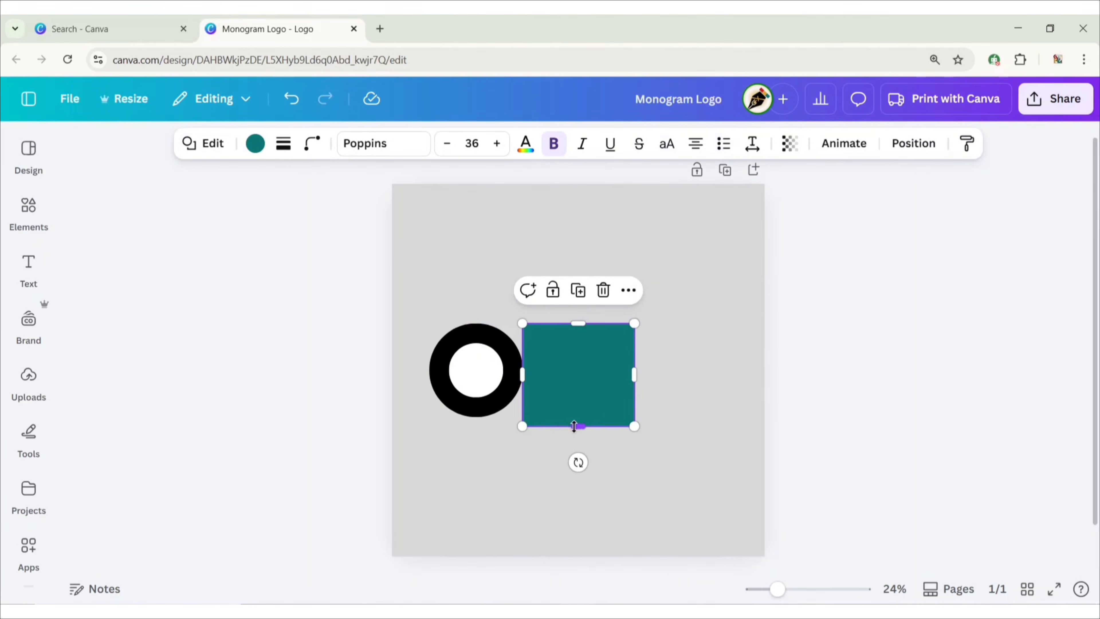
pyautogui.moveTo(578, 426); pyautogui.dragTo(576, 417)
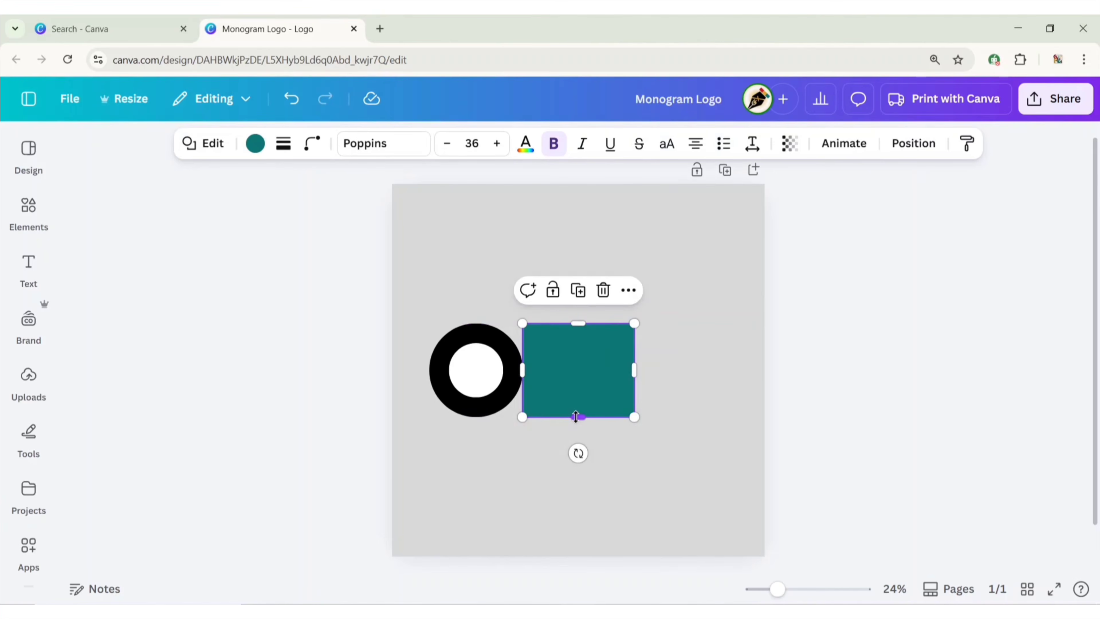
# - Narrow the square into a vertical bar as wide as the ring's thickness and place it just right of the O
pyautogui.moveTo(591, 366); pyautogui.dragTo(523, 410)
pyautogui.click(545, 444)
pyautogui.click(546, 422)
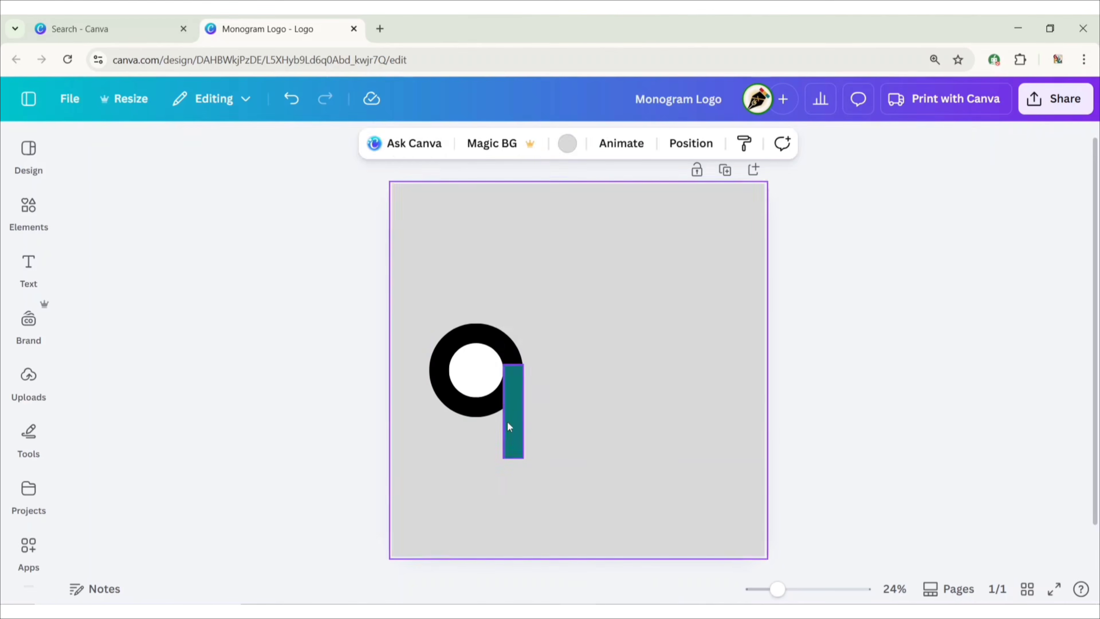
pyautogui.click(509, 425)
pyautogui.moveTo(527, 495); pyautogui.dragTo(562, 453)
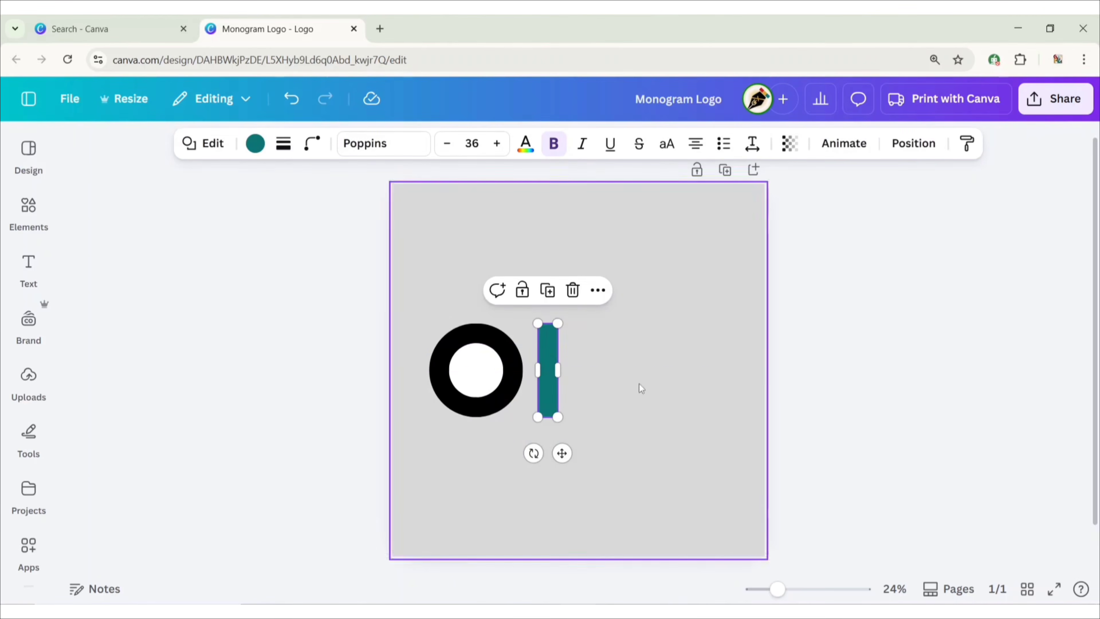
# - Change the vertical bar's fill colour to the brand palette's red
pyautogui.click(256, 143)
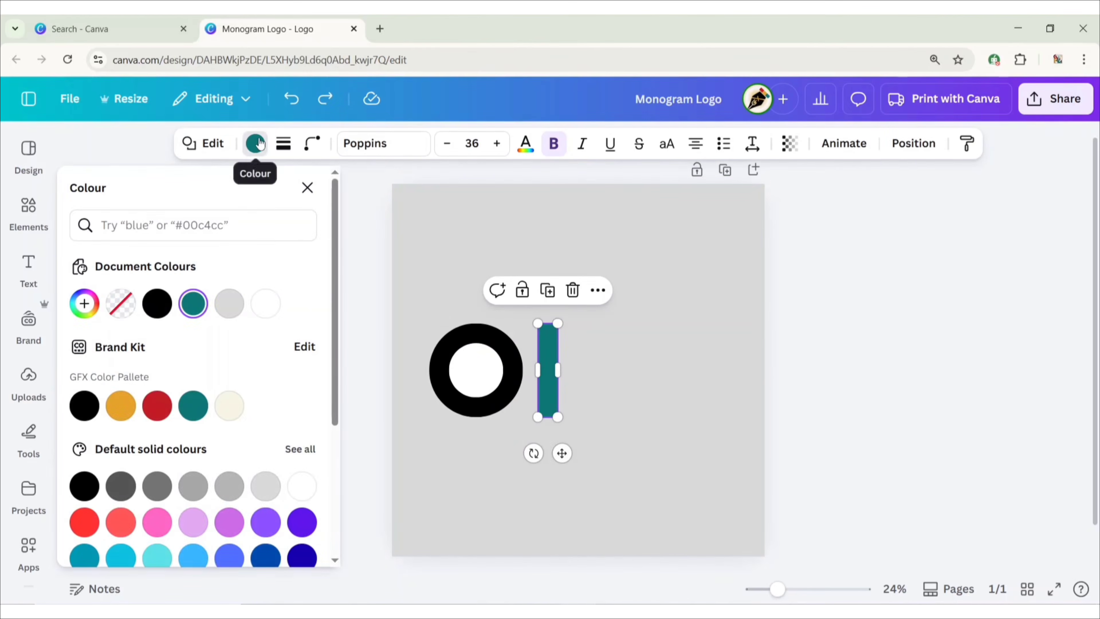
pyautogui.click(308, 190)
pyautogui.click(334, 334)
pyautogui.click(551, 372)
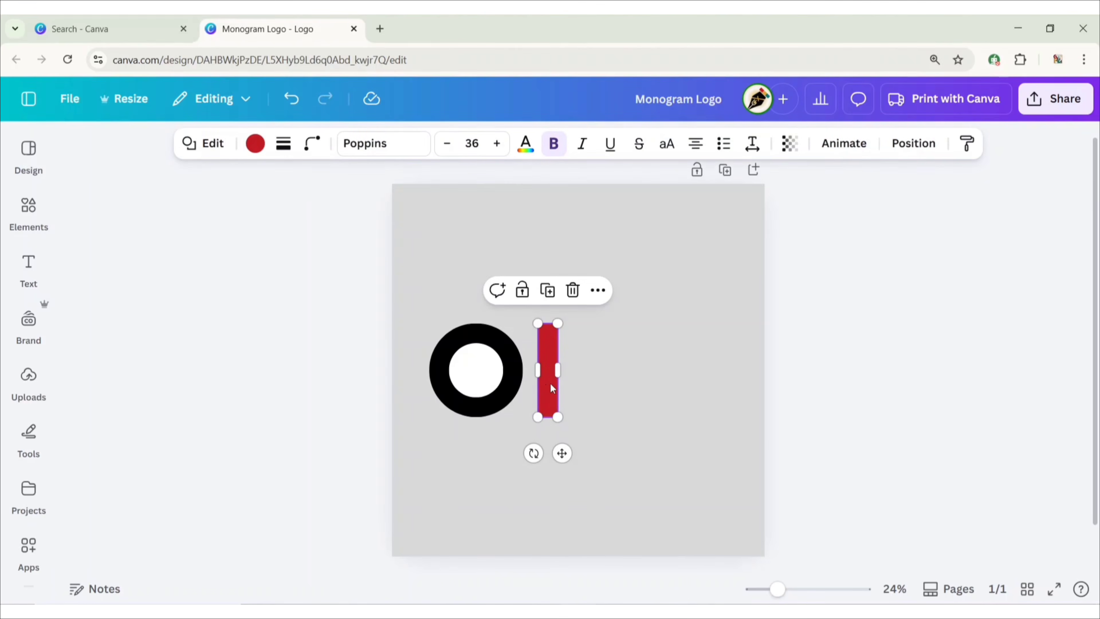
# - Duplicate the red bar twice, tilt one copy as a diagonal, and arrange the three bars as a letter N touching the O
pyautogui.moveTo(545, 383); pyautogui.dragTo(601, 383)
pyautogui.hotkey('ctrl', 'd')
pyautogui.click(601, 291)
pyautogui.moveTo(655, 453); pyautogui.dragTo(730, 461)
pyautogui.moveTo(735, 423); pyautogui.dragTo(634, 415)
pyautogui.click(720, 418)
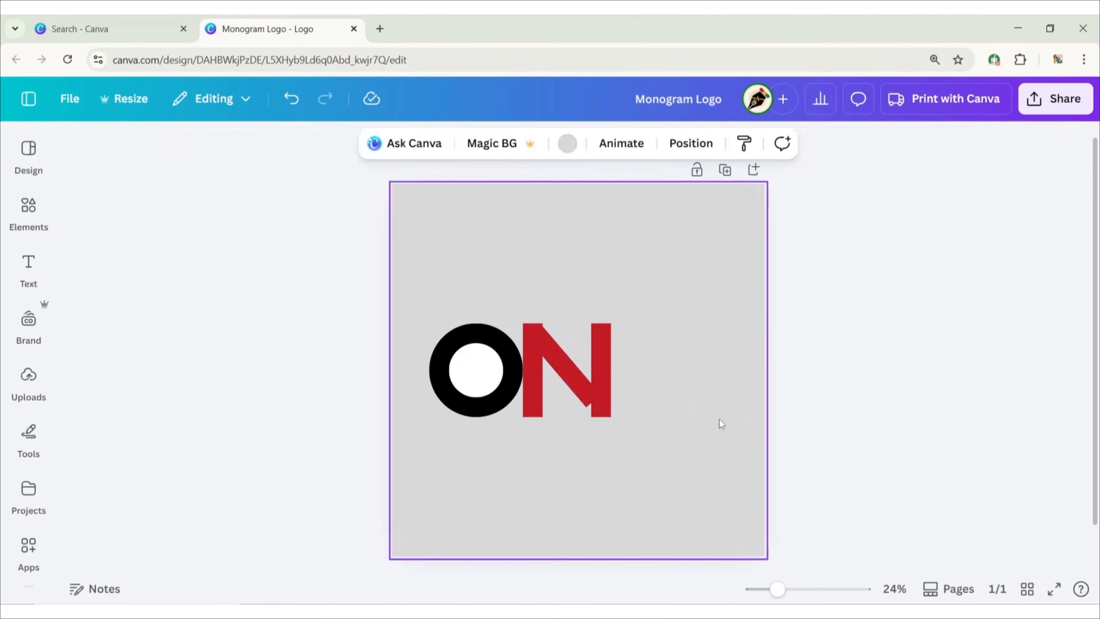
# - Lengthen the N's diagonal bar and rotate it steeper so it reaches the base of the right upright
pyautogui.click(574, 384)
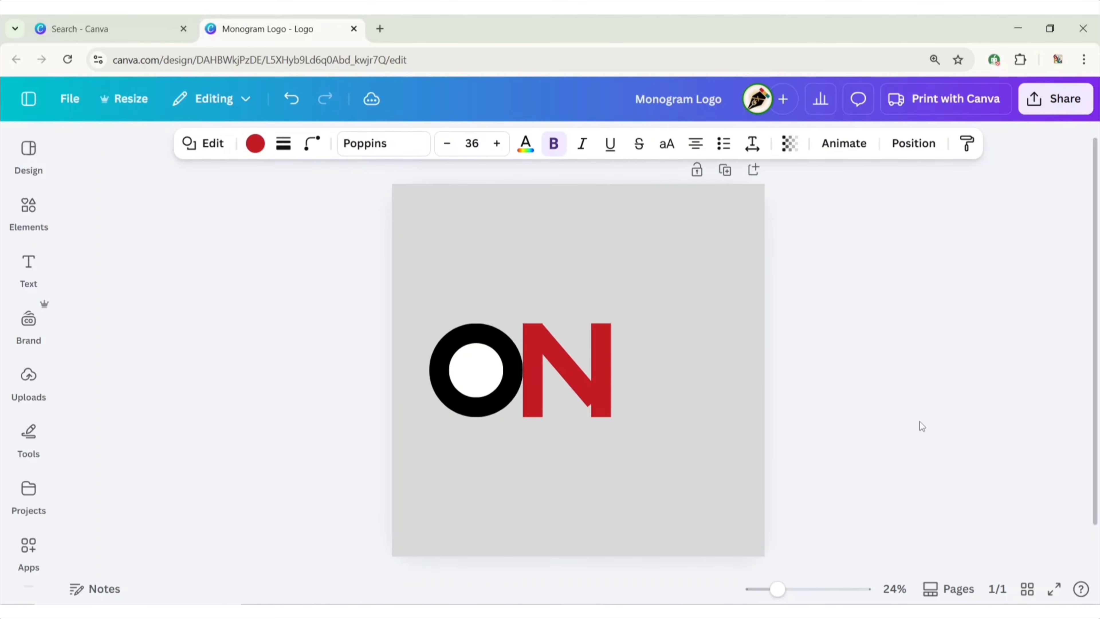
pyautogui.click(918, 421)
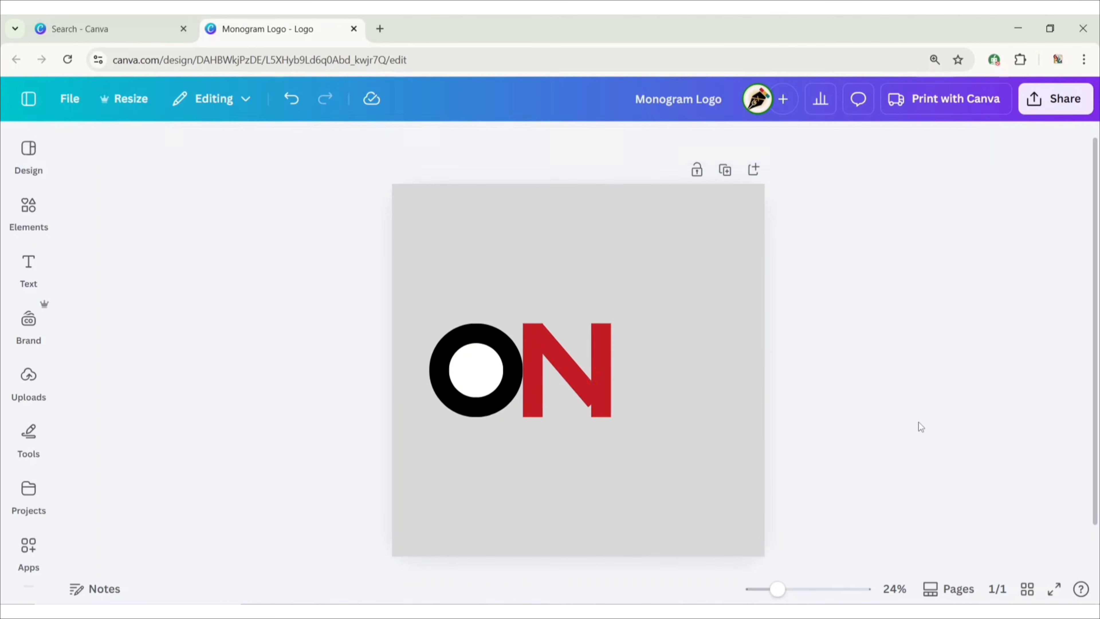
pyautogui.click(604, 392)
pyautogui.click(573, 372)
pyautogui.click(871, 330)
pyautogui.scroll(3, 886, 333)
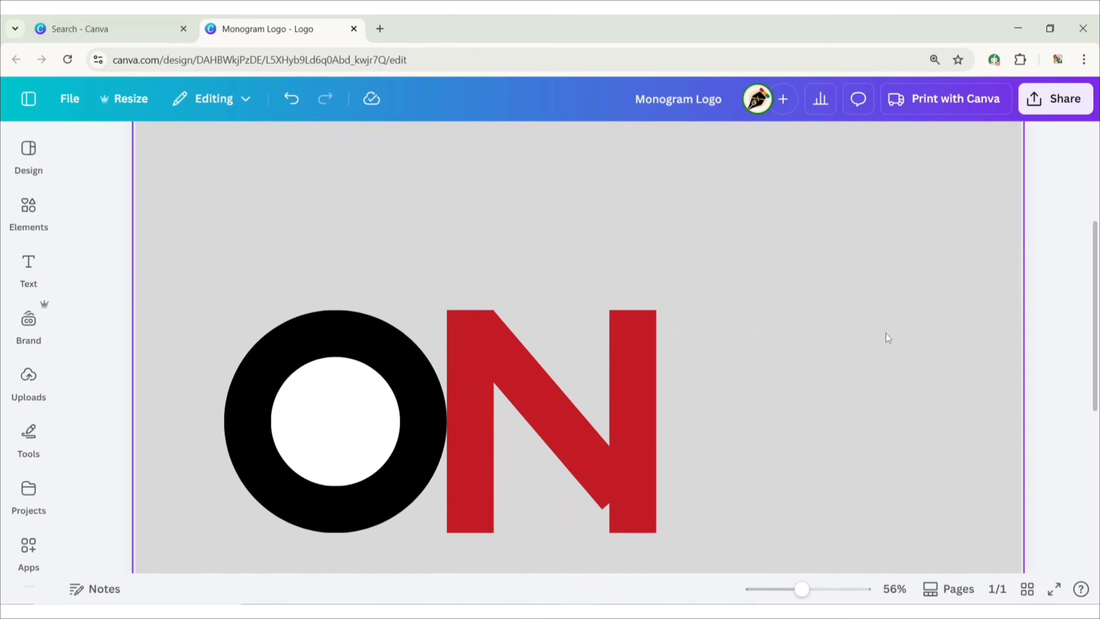
pyautogui.scroll(-3, 886, 333)
pyautogui.scroll(2, 734, 285)
pyautogui.click(572, 370)
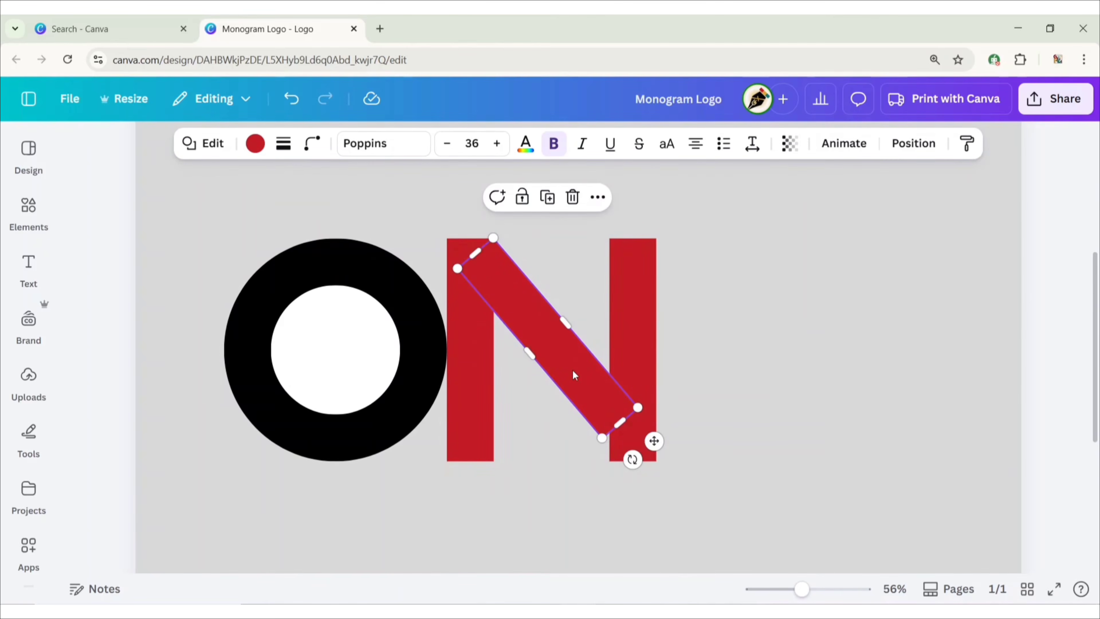
pyautogui.moveTo(620, 423); pyautogui.dragTo(640, 490)
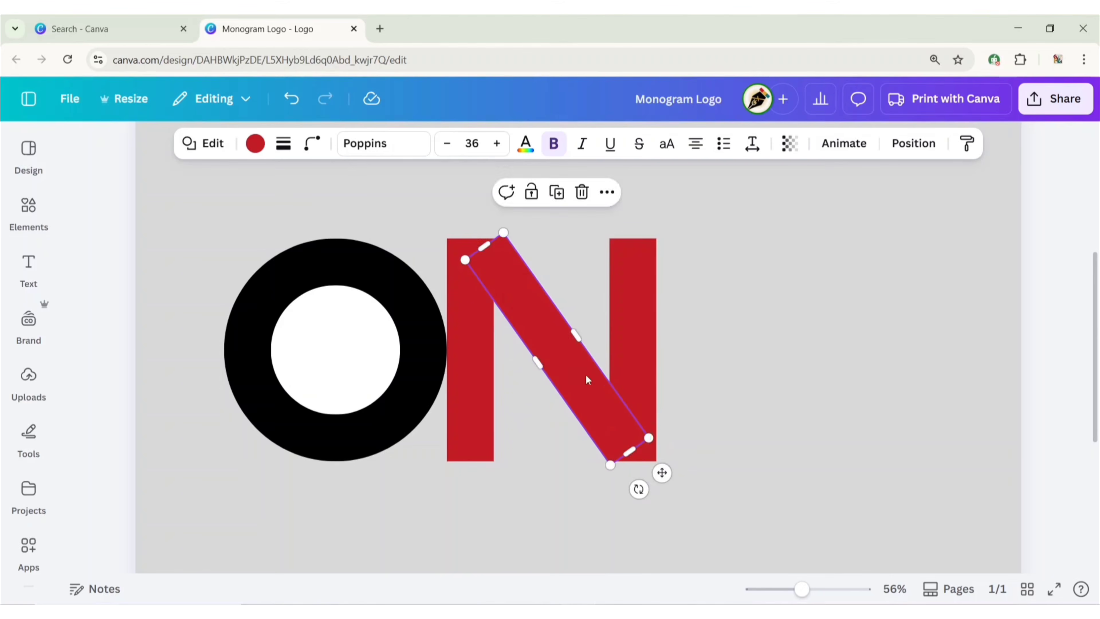
# - Move and nudge the diagonal bar so its upper corner meets the top inner corner of the N's left upright
pyautogui.moveTo(585, 374); pyautogui.dragTo(577, 384)
pyautogui.click(831, 353)
pyautogui.click(576, 377)
pyautogui.click(863, 376)
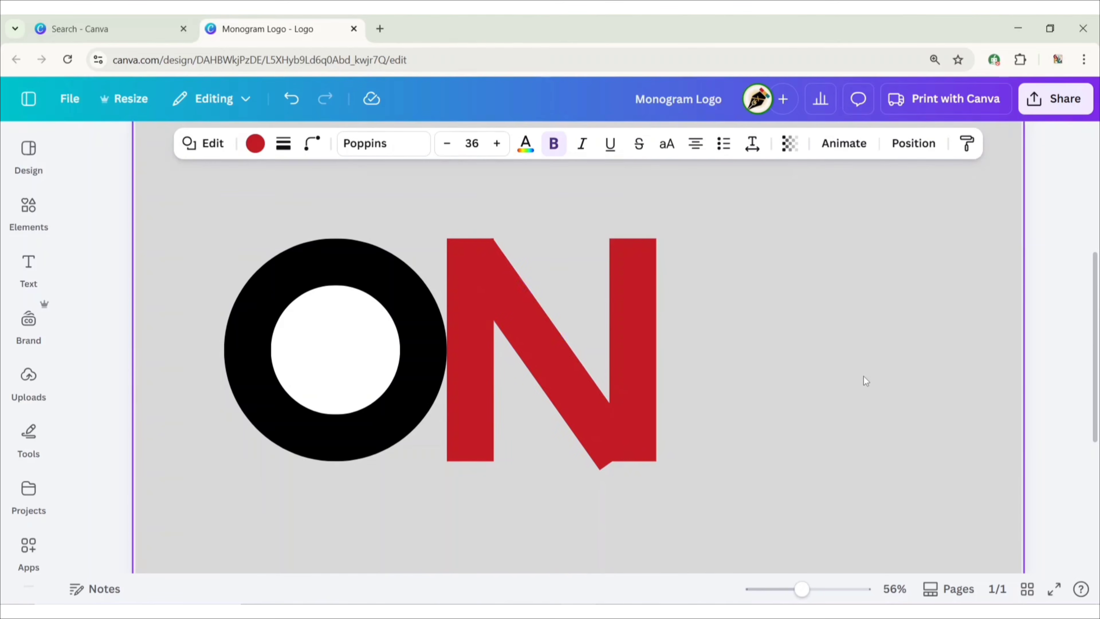
pyautogui.press('Down')
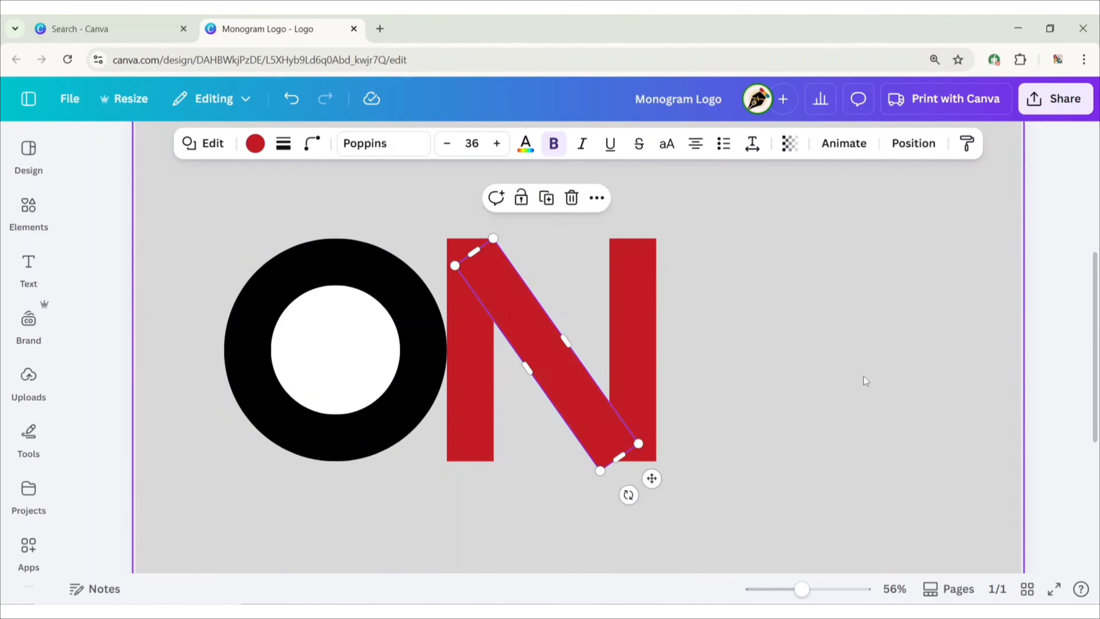
# - Nudge the N's diagonal bar so its lower end sits on the baseline, and shift the right upright inward to meet it
pyautogui.press('Right')
pyautogui.moveTo(612, 449); pyautogui.dragTo(610, 443)
pyautogui.click(640, 369)
pyautogui.click(777, 389)
pyautogui.press('Left')
pyautogui.press('Left')
pyautogui.press('Left')
pyautogui.press('Left')
pyautogui.press('Left')
pyautogui.press('Left')
pyautogui.press('Left')
pyautogui.press('Left')
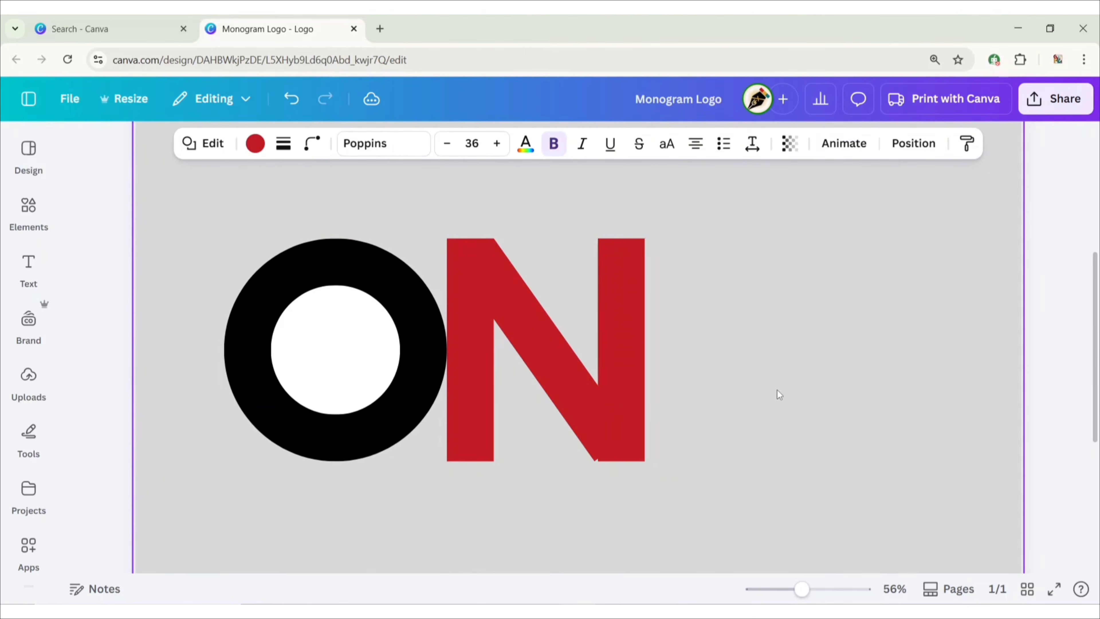
pyautogui.click(729, 348)
pyautogui.scroll(-5, 910, 352)
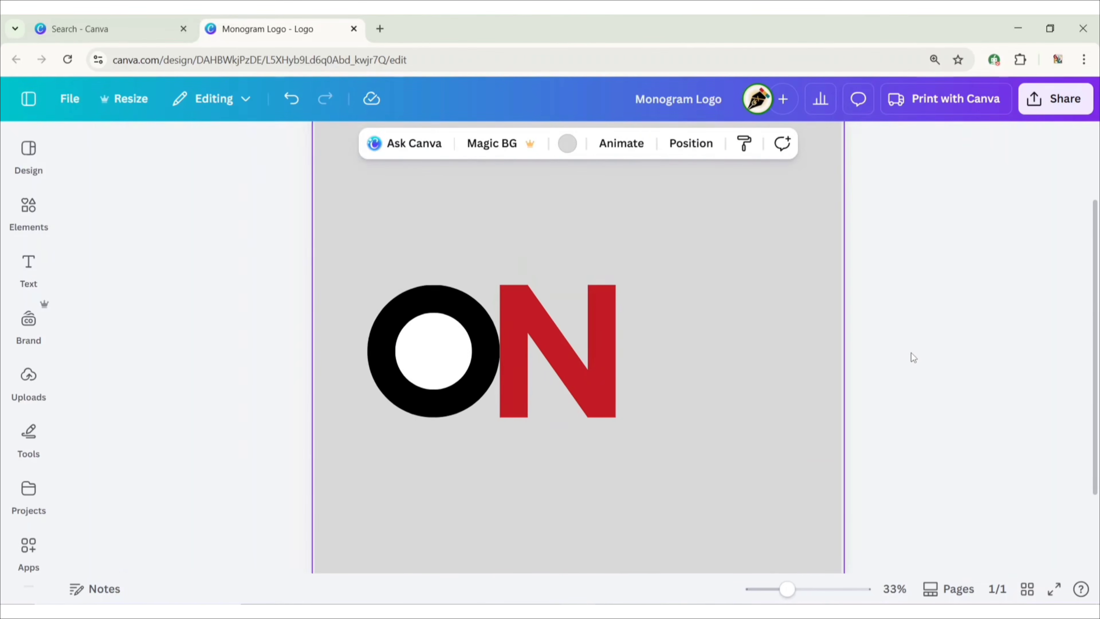
pyautogui.click(911, 352)
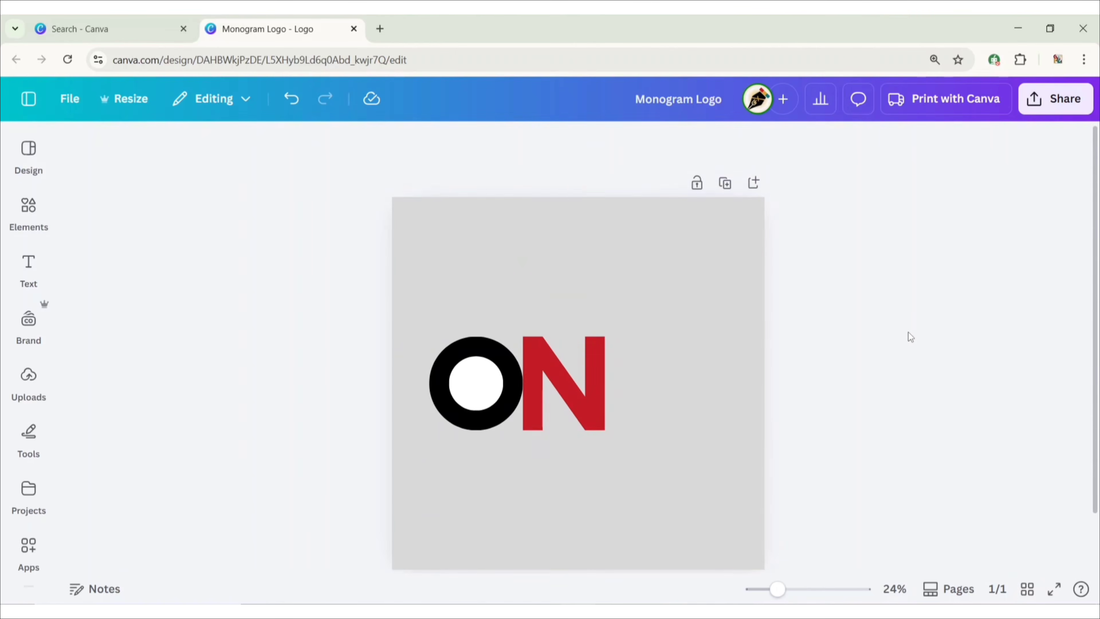
# - Duplicate the N's right upright, fill the copy black, and place it directly against the N's right side
pyautogui.click(602, 368)
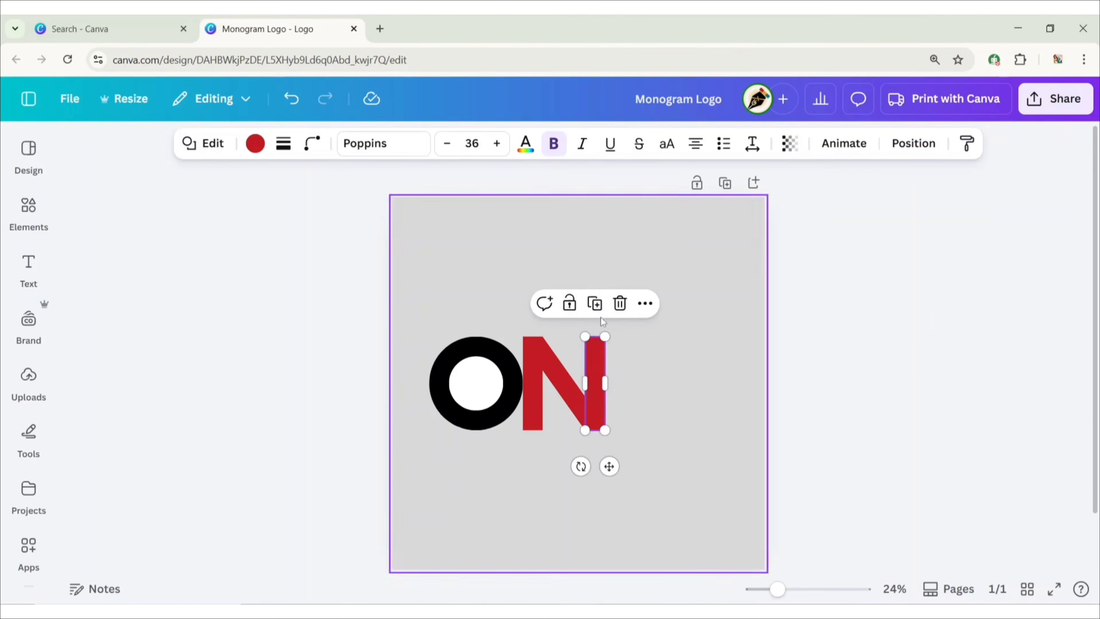
pyautogui.moveTo(619, 462); pyautogui.dragTo(639, 462)
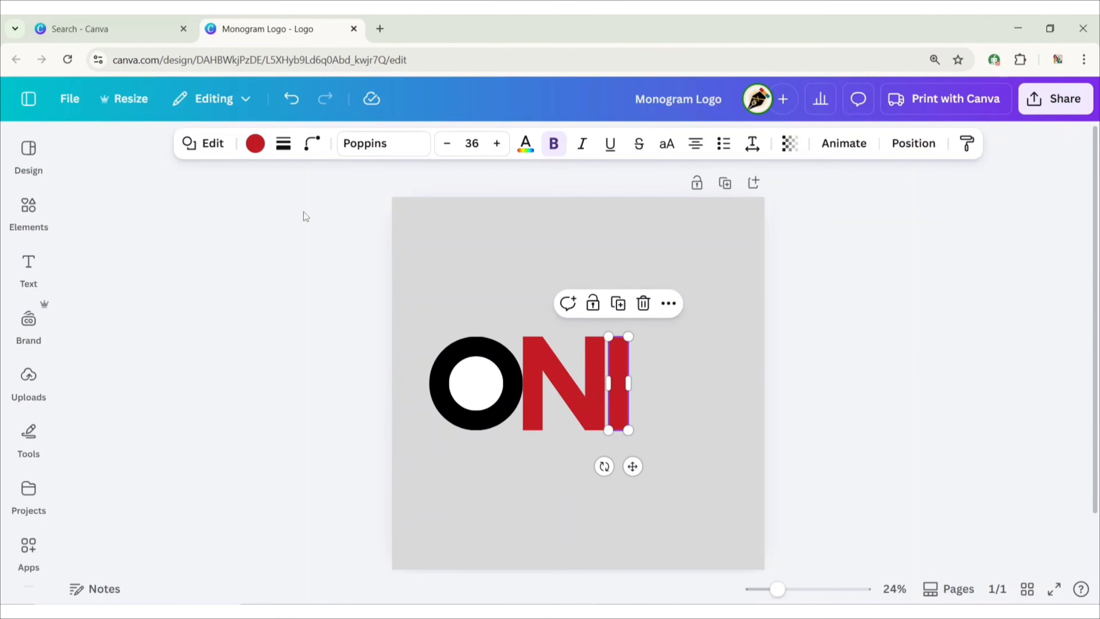
pyautogui.click(256, 144)
pyautogui.click(83, 406)
pyautogui.click(307, 188)
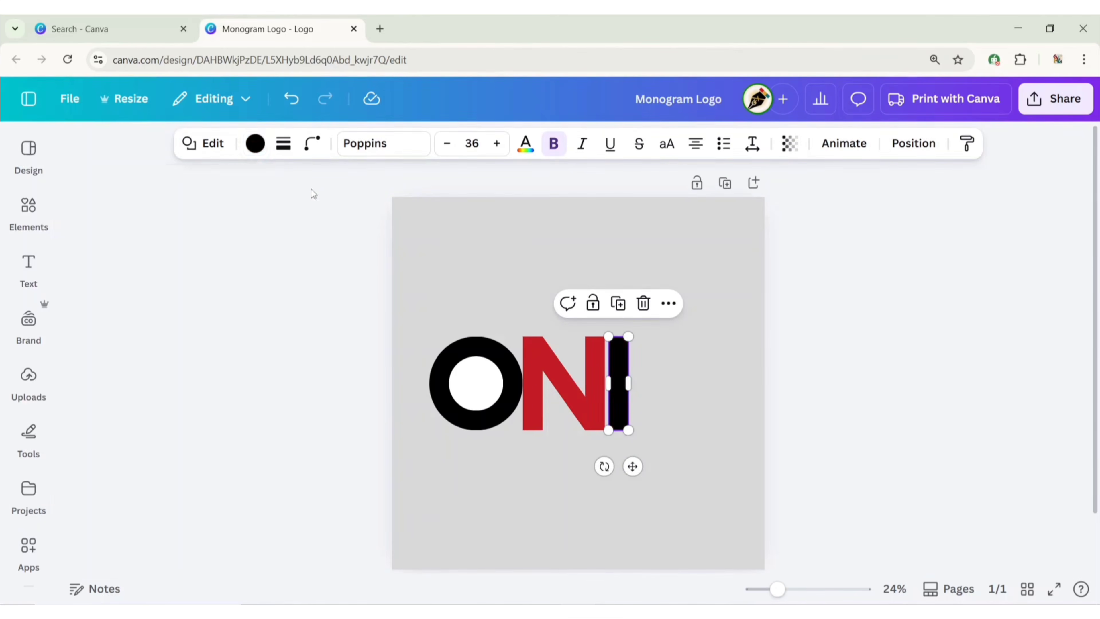
pyautogui.click(1003, 350)
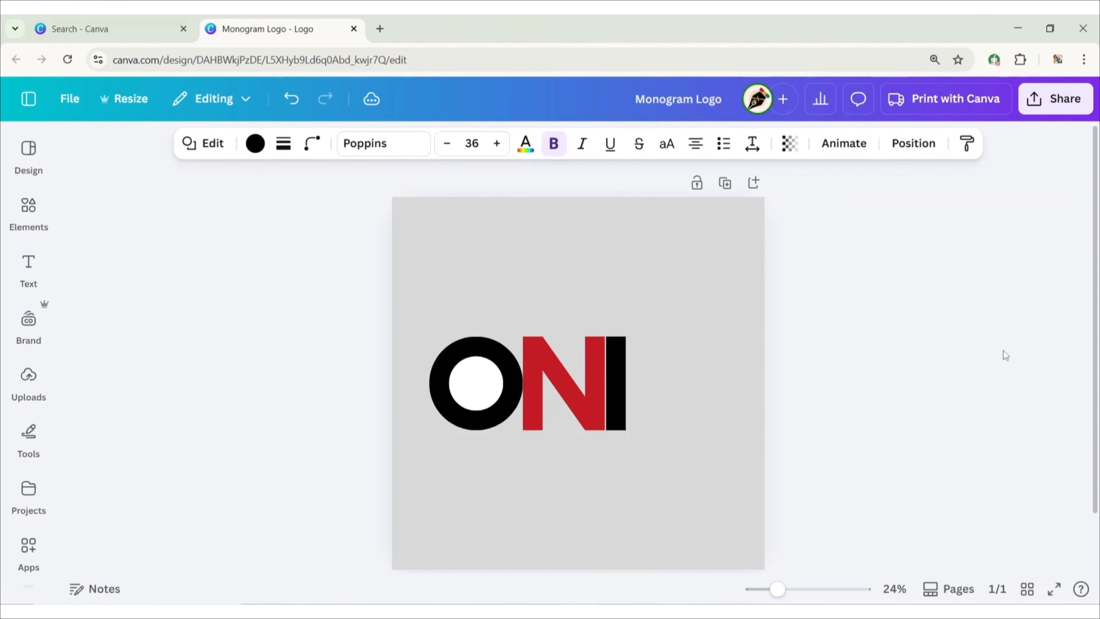
pyautogui.hotkey('shift', 'Right')
pyautogui.hotkey('shift', 'Left')
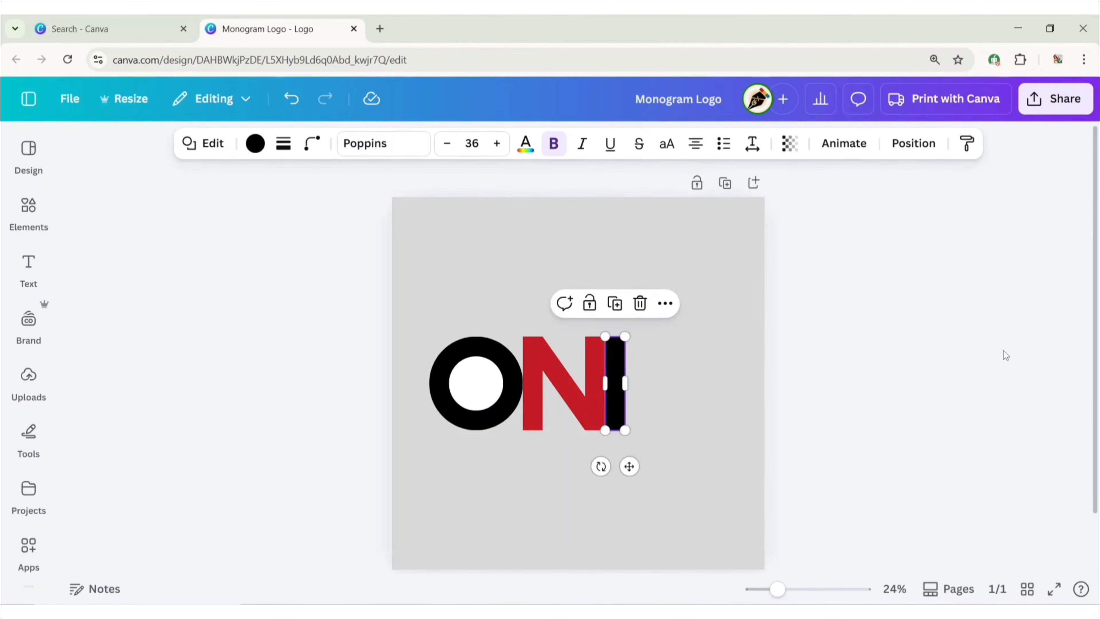
# - Duplicate the black upright, move the copy clear of the letters, and set its rotation to 90°
pyautogui.click(615, 304)
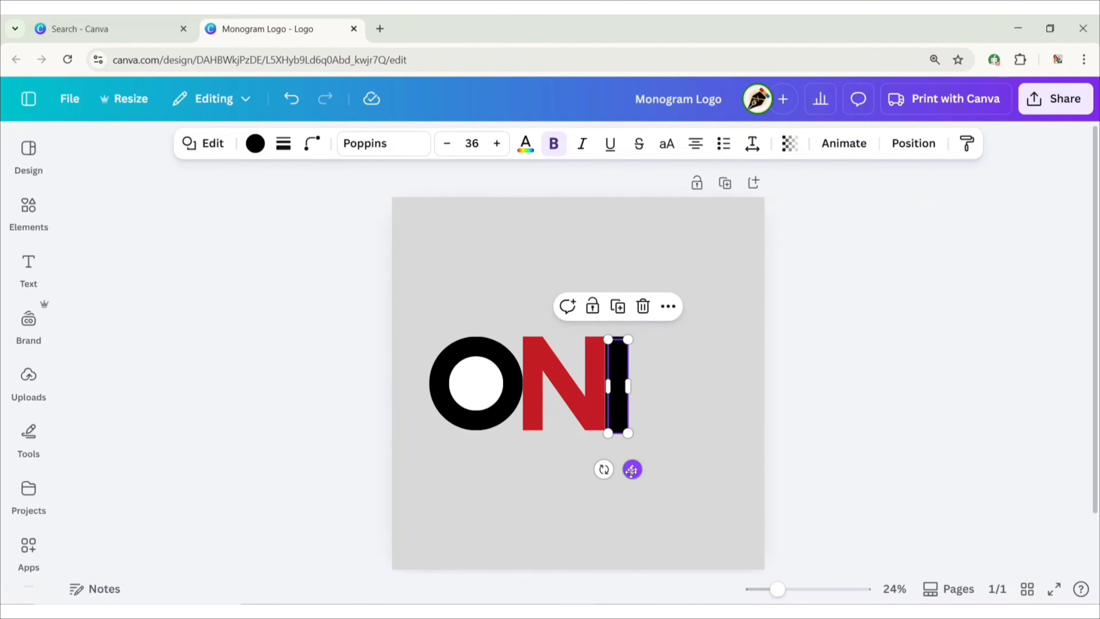
pyautogui.moveTo(632, 470); pyautogui.dragTo(691, 465)
pyautogui.click(922, 152)
pyautogui.scroll(-2, 255, 534)
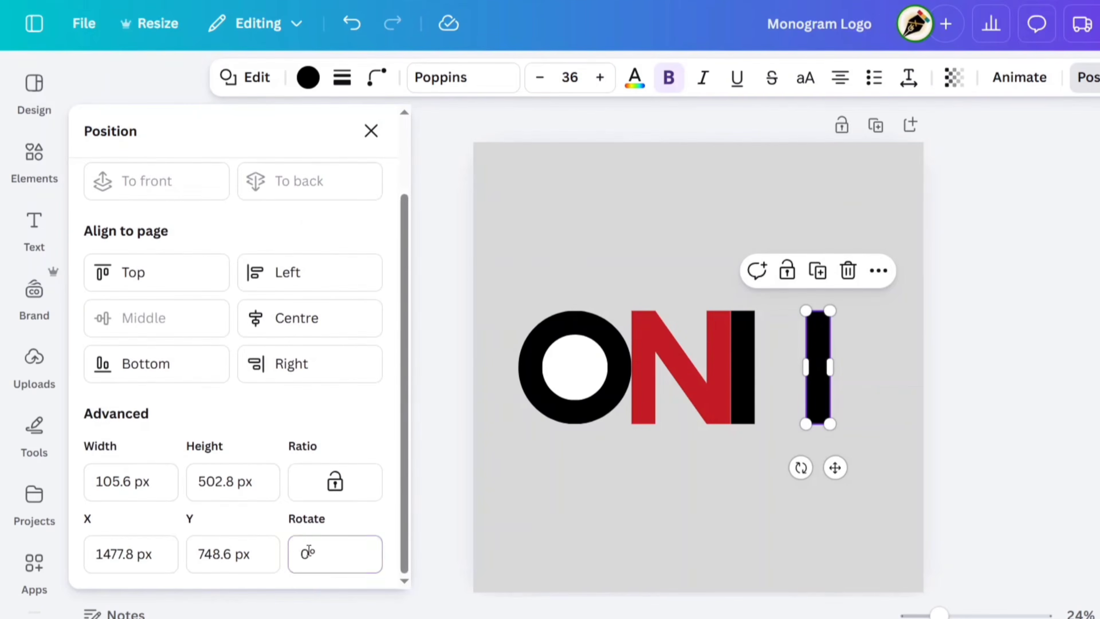
pyautogui.write('90')
pyautogui.press('Return')
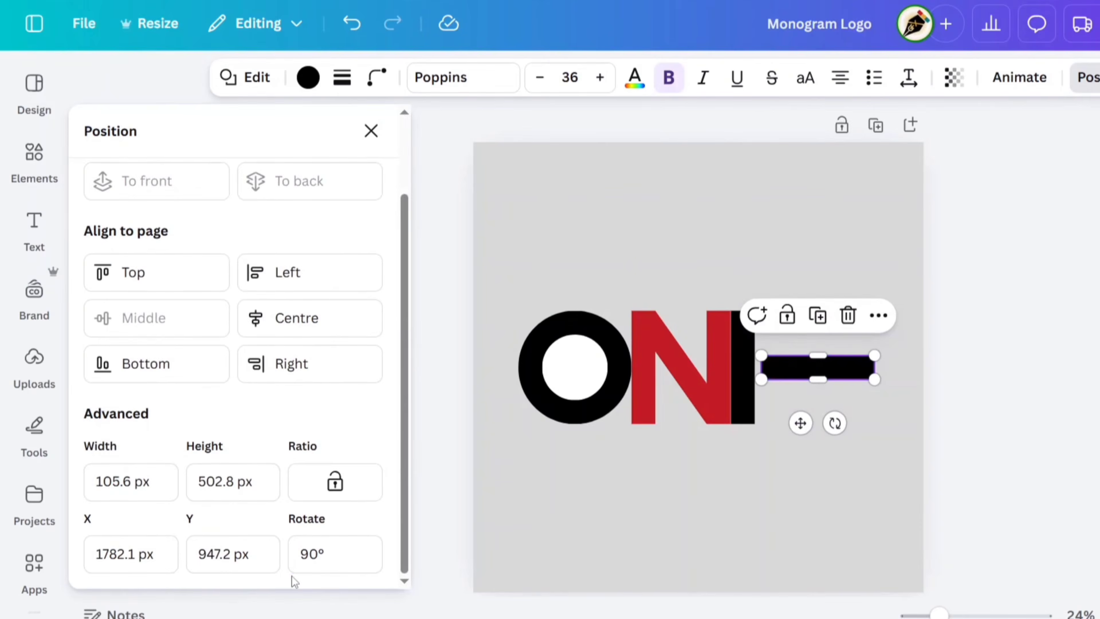
# - Move the horizontal black bar up so its left end aligns with the top corner of the black upright
pyautogui.click(978, 445)
pyautogui.click(817, 369)
pyautogui.click(892, 142)
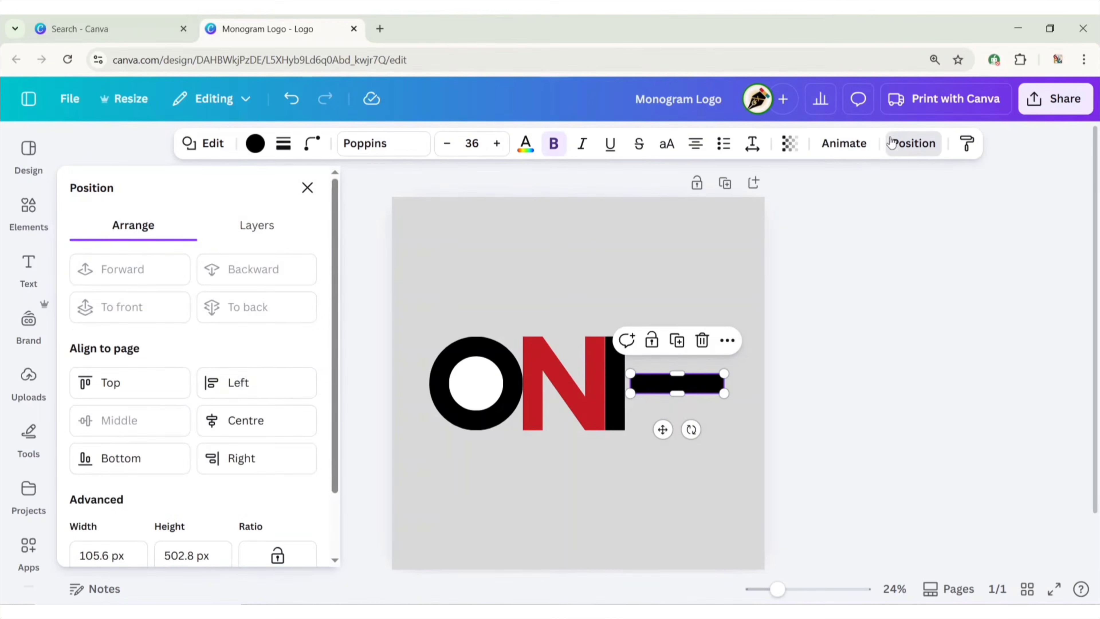
pyautogui.scroll(-2, 239, 373)
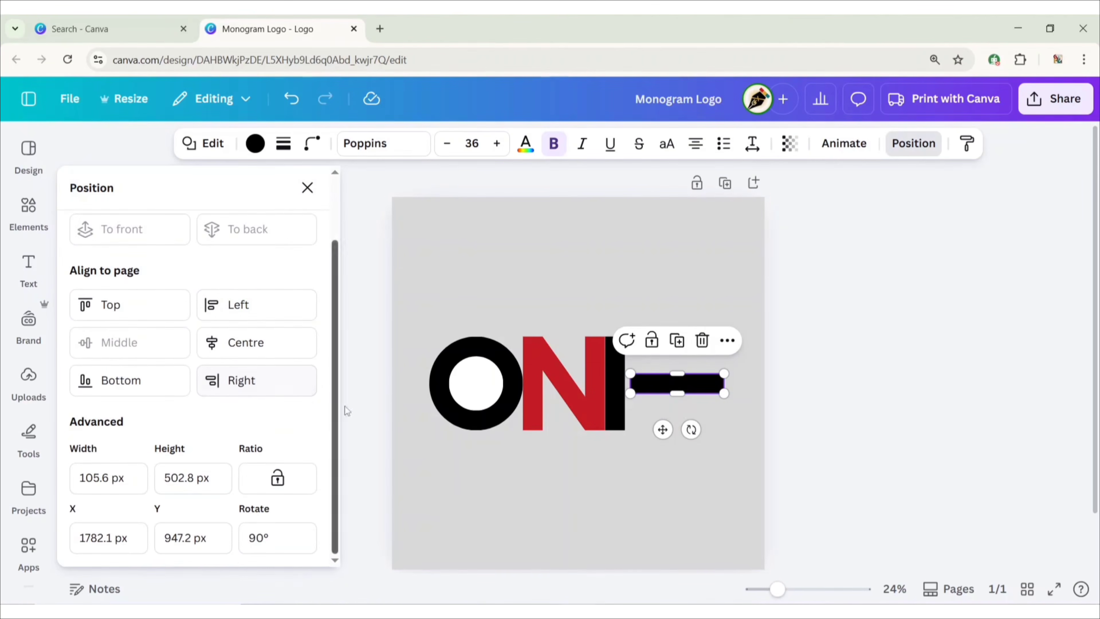
pyautogui.moveTo(663, 429); pyautogui.dragTo(637, 393)
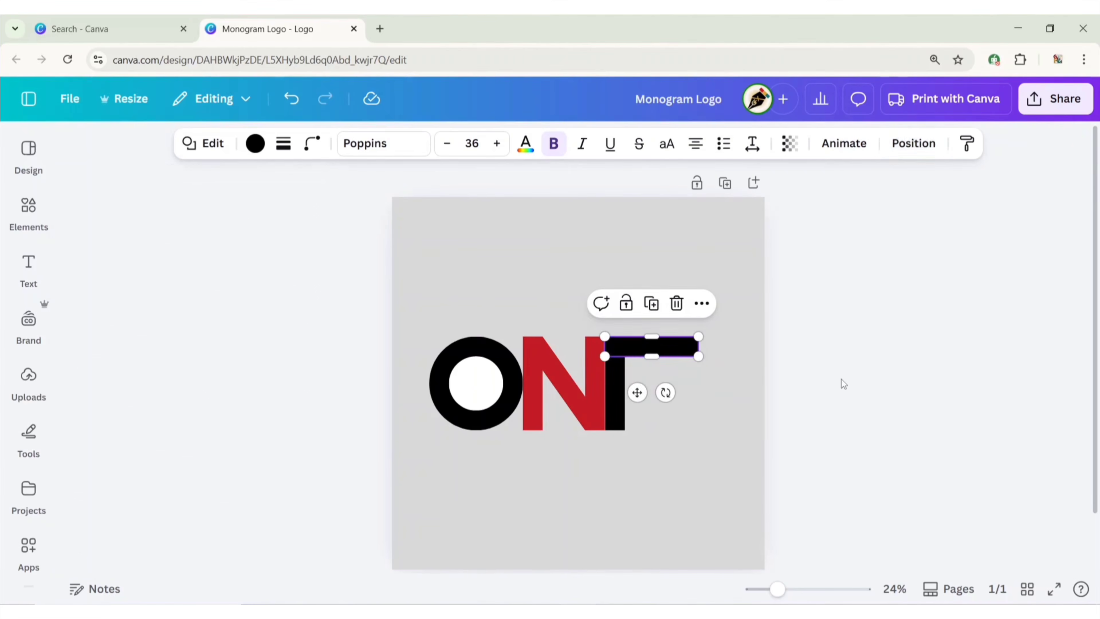
pyautogui.click(836, 392)
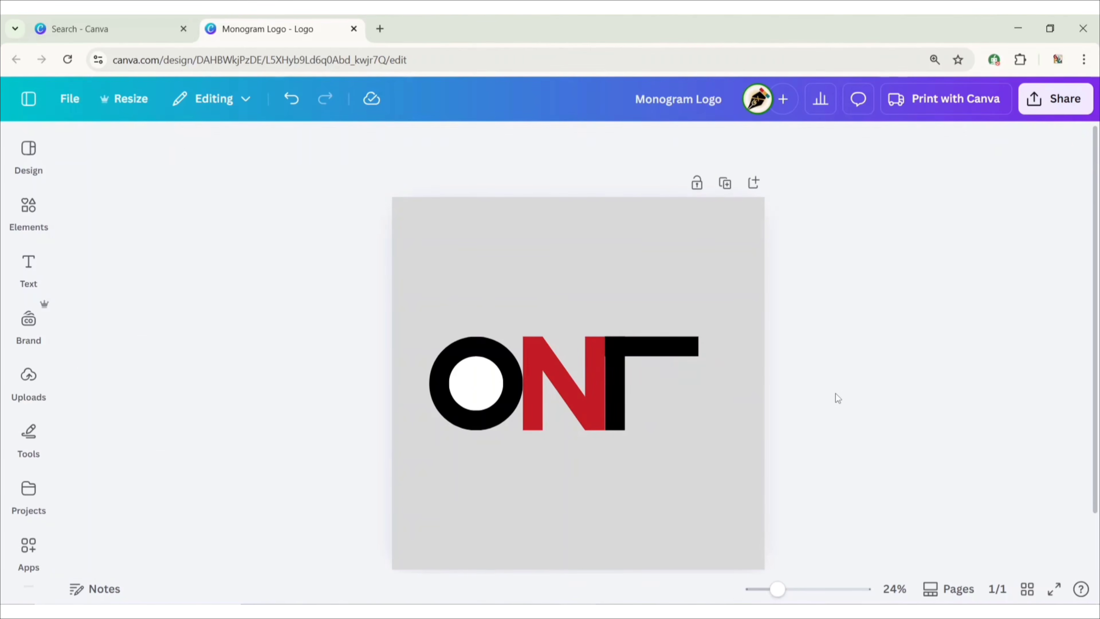
# - Nudge the black upright flush against the N and shorten the horizontal top bar from its free end to about 306 px
pyautogui.scroll(10, 835, 398)
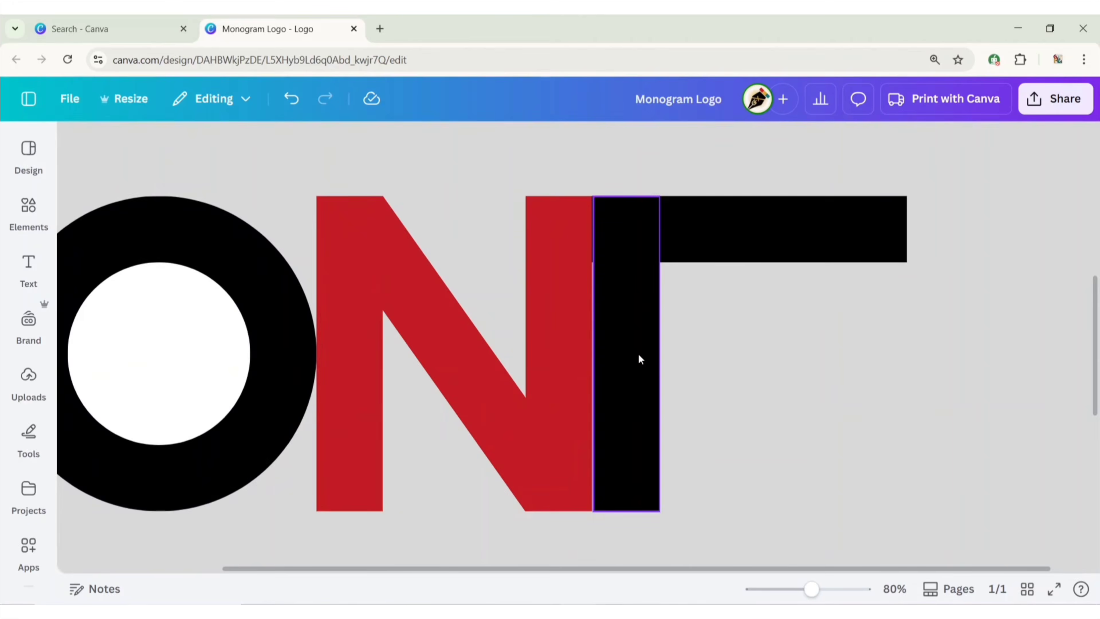
pyautogui.click(637, 353)
pyautogui.click(807, 358)
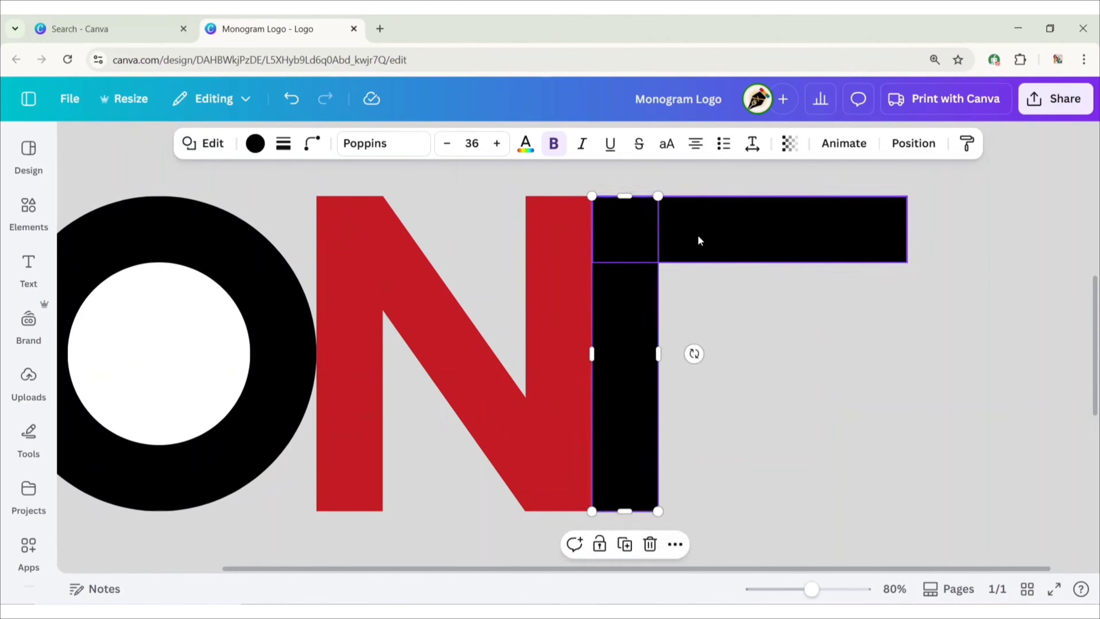
pyautogui.click(890, 230)
pyautogui.moveTo(906, 230); pyautogui.dragTo(784, 237)
pyautogui.click(943, 368)
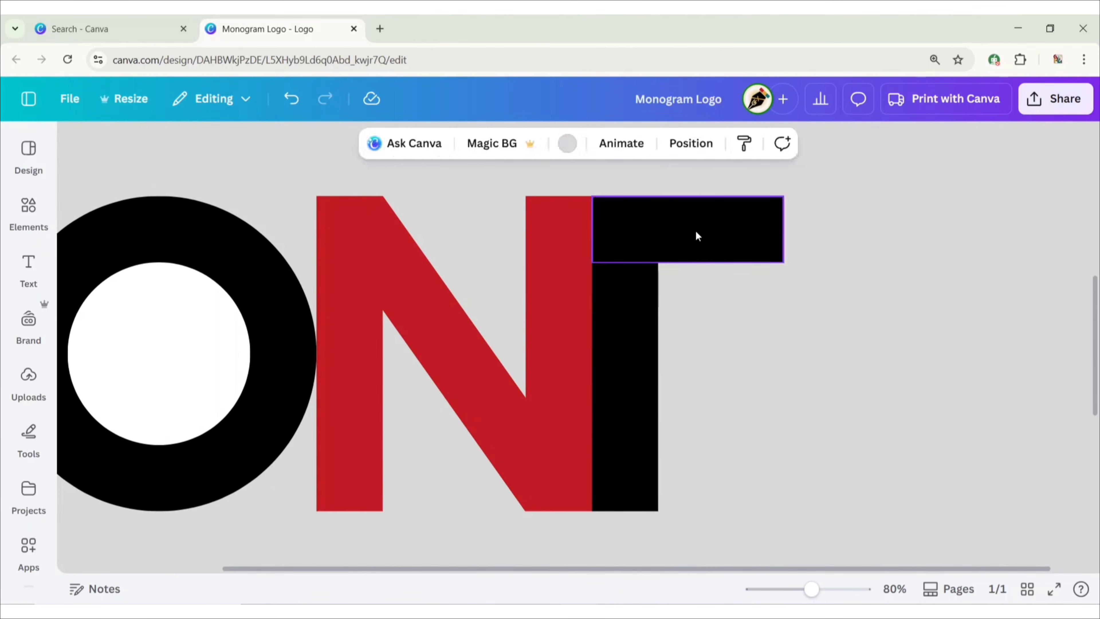
# - Duplicate the top bar twice, placing one copy across the black upright's mid-height and the other below the letter
pyautogui.click(688, 225)
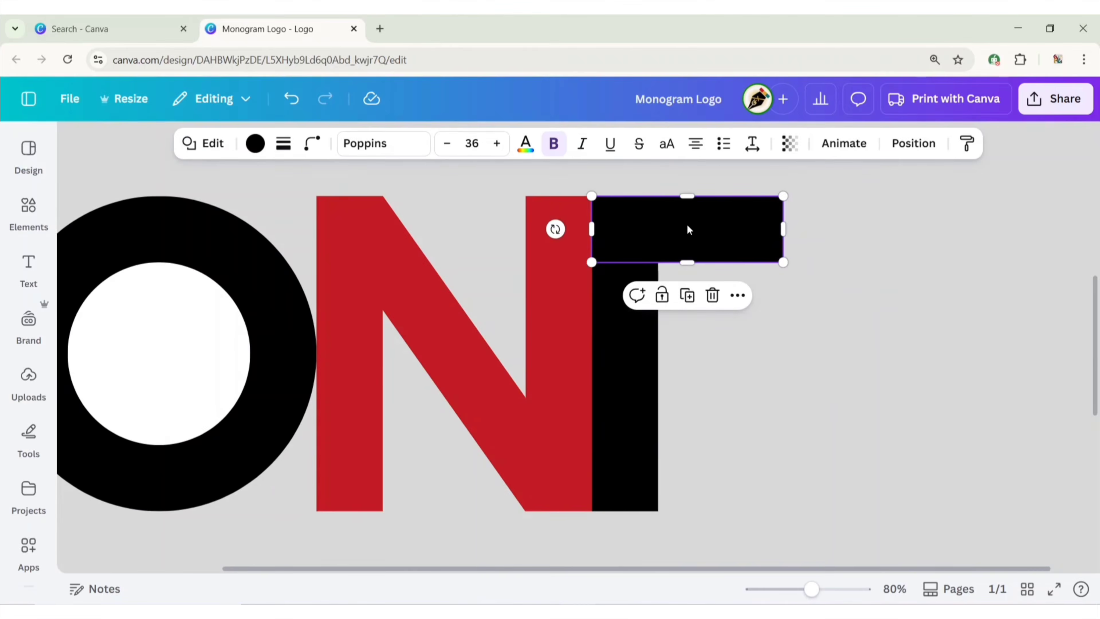
pyautogui.click(687, 295)
pyautogui.moveTo(691, 230); pyautogui.dragTo(705, 358)
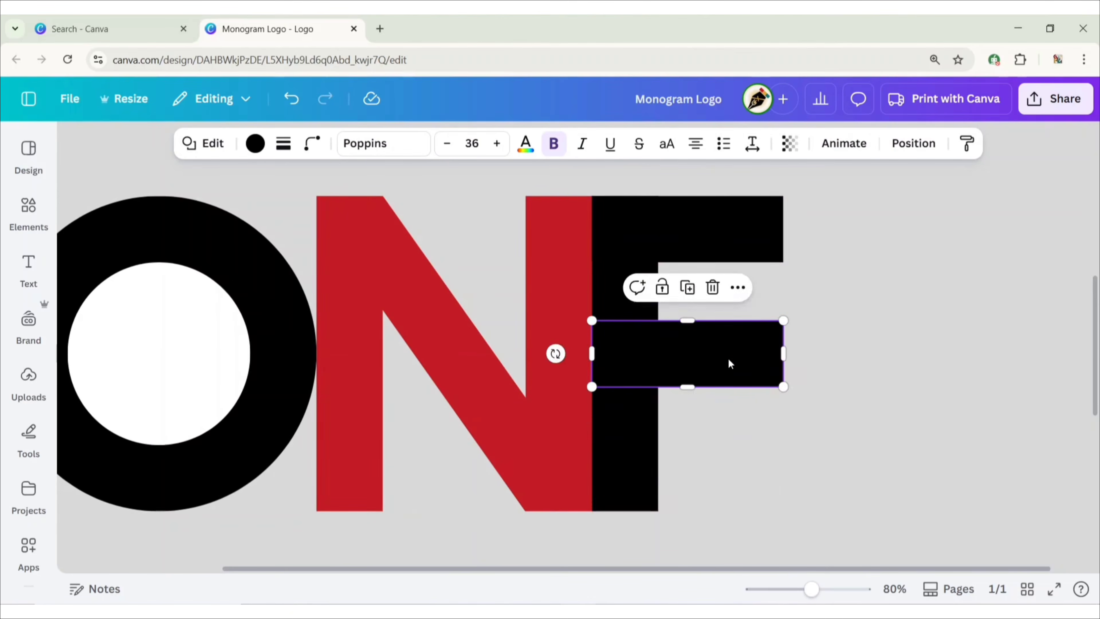
# - Set the middle bar's height to 225.6 px and move it back flush with the black upright's left edge
pyautogui.click(913, 143)
pyautogui.scroll(-2, 239, 390)
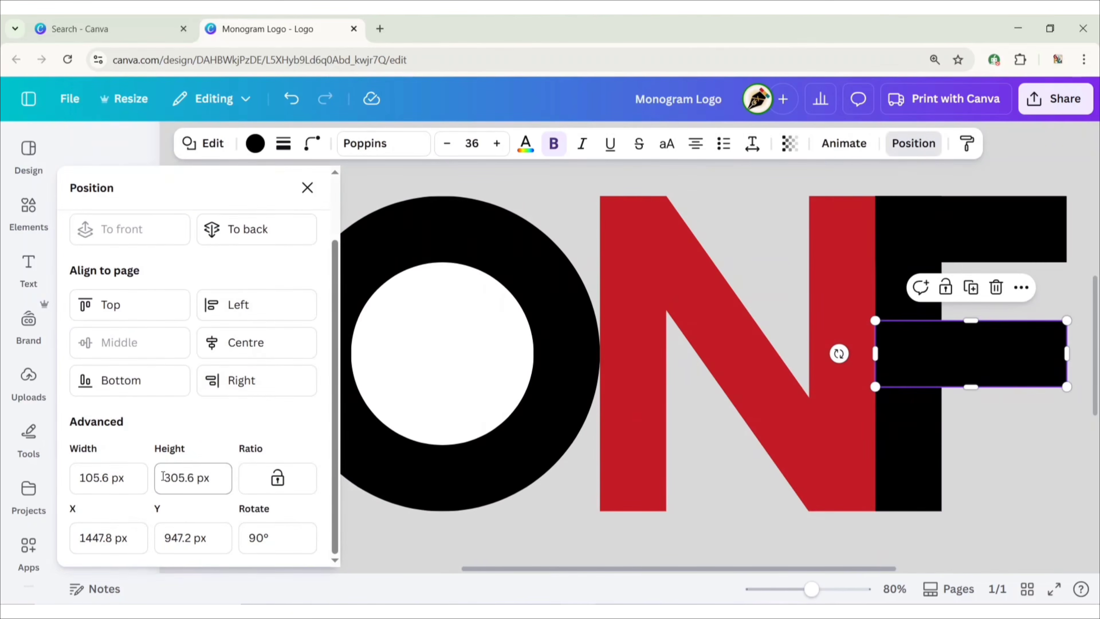
pyautogui.moveTo(178, 483); pyautogui.dragTo(154, 481)
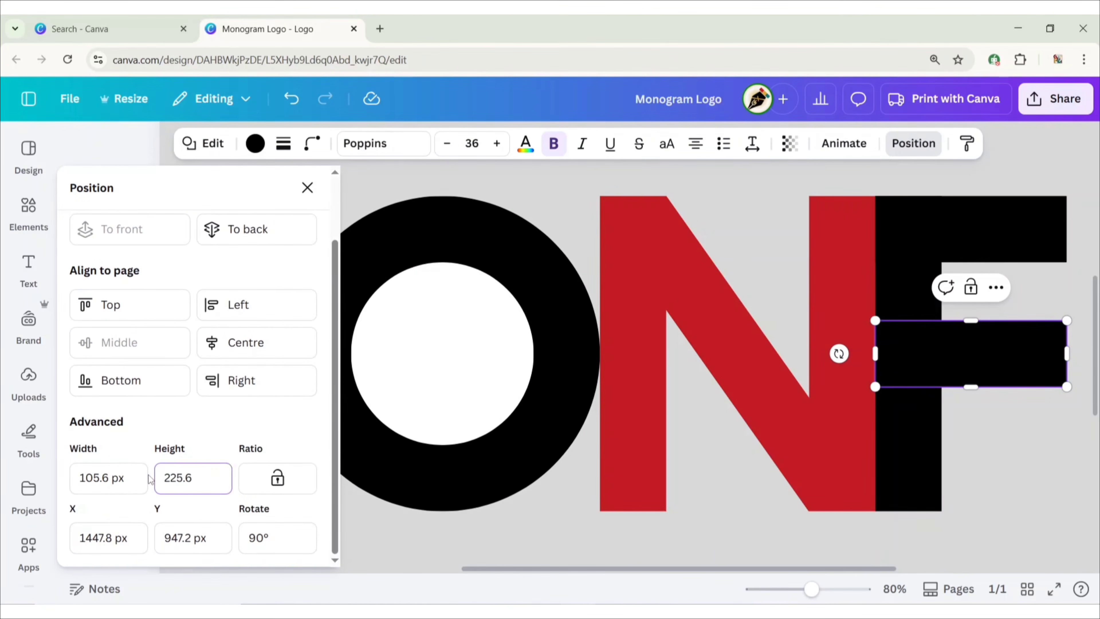
pyautogui.press('Return')
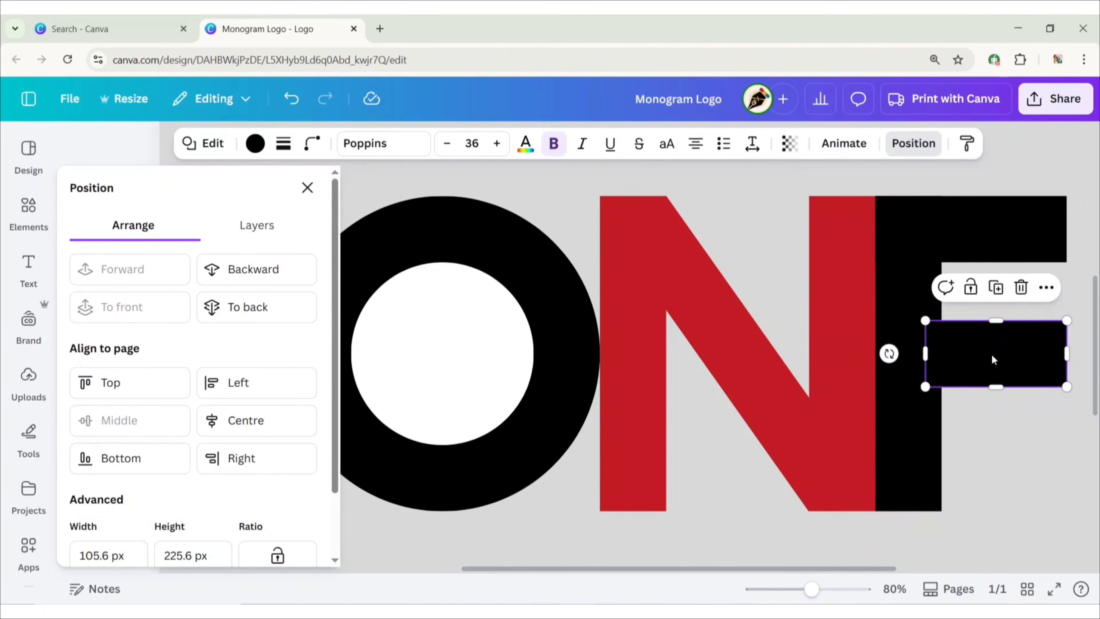
pyautogui.moveTo(989, 355); pyautogui.dragTo(956, 365)
pyautogui.click(1039, 441)
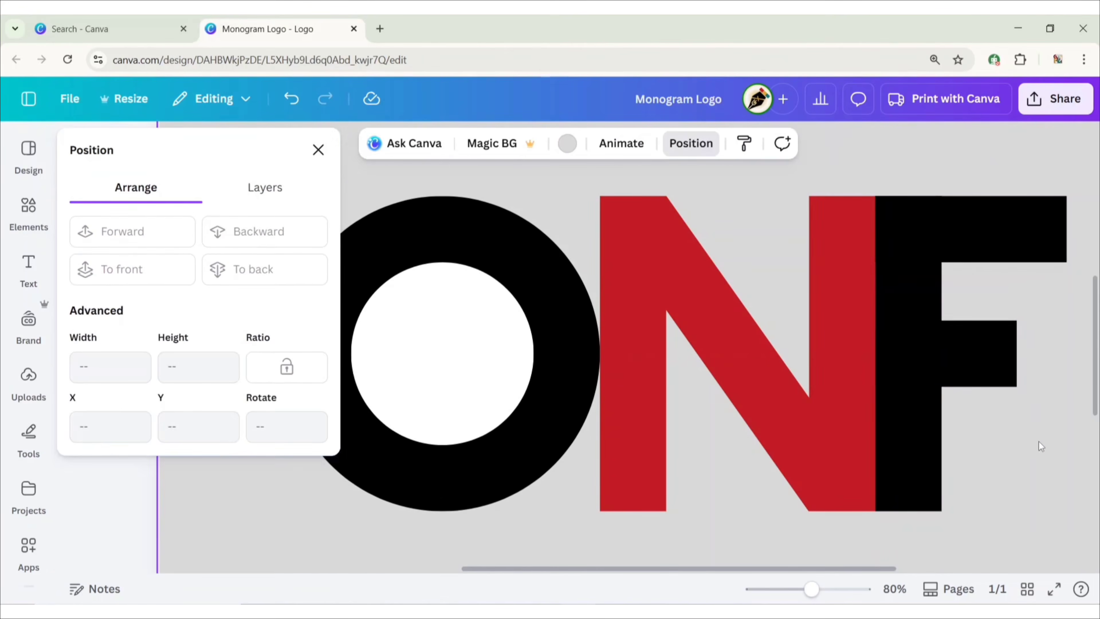
pyautogui.scroll(-4, 1039, 433)
pyautogui.click(314, 151)
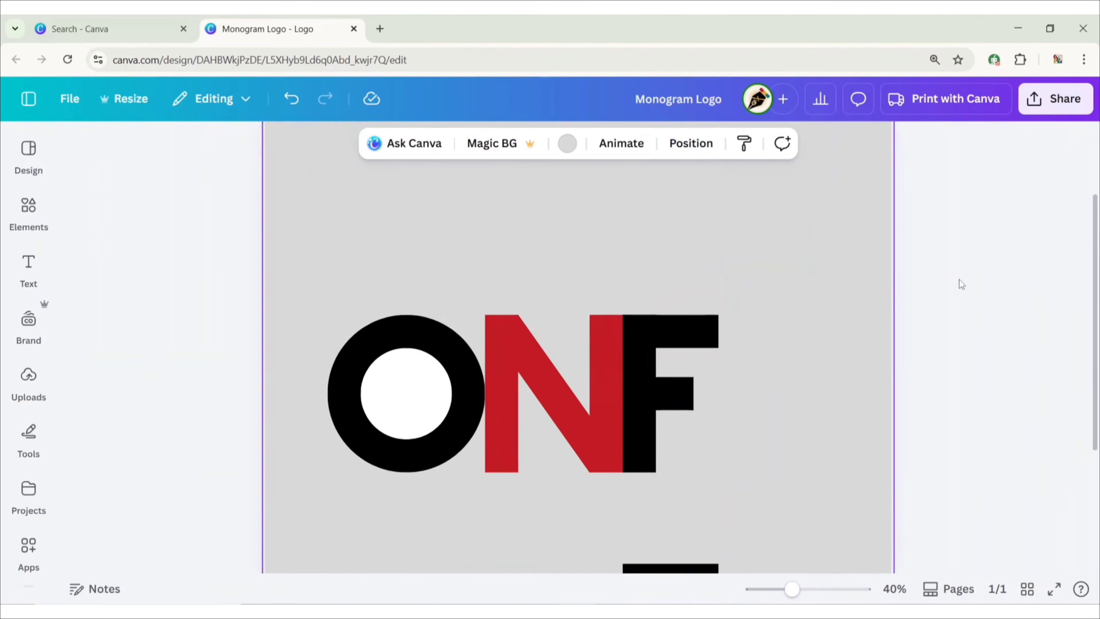
# - Move the spare black bar up to the foot of the black upright to complete the letter E
pyautogui.scroll(-3, 959, 280)
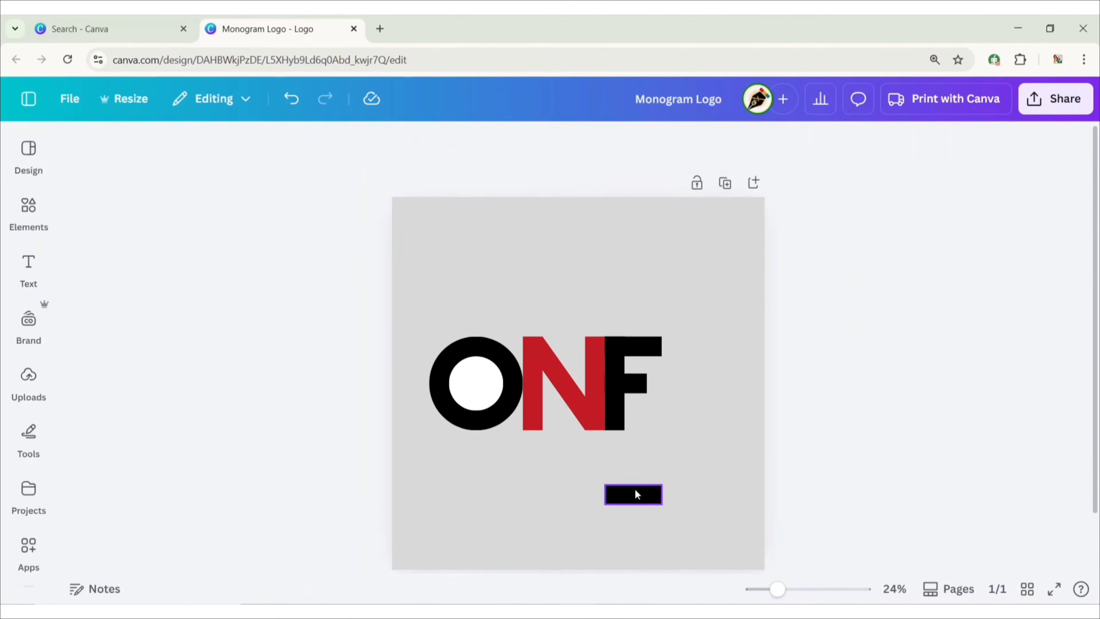
pyautogui.click(634, 494)
pyautogui.moveTo(620, 540); pyautogui.dragTo(620, 467)
pyautogui.click(836, 435)
pyautogui.click(927, 396)
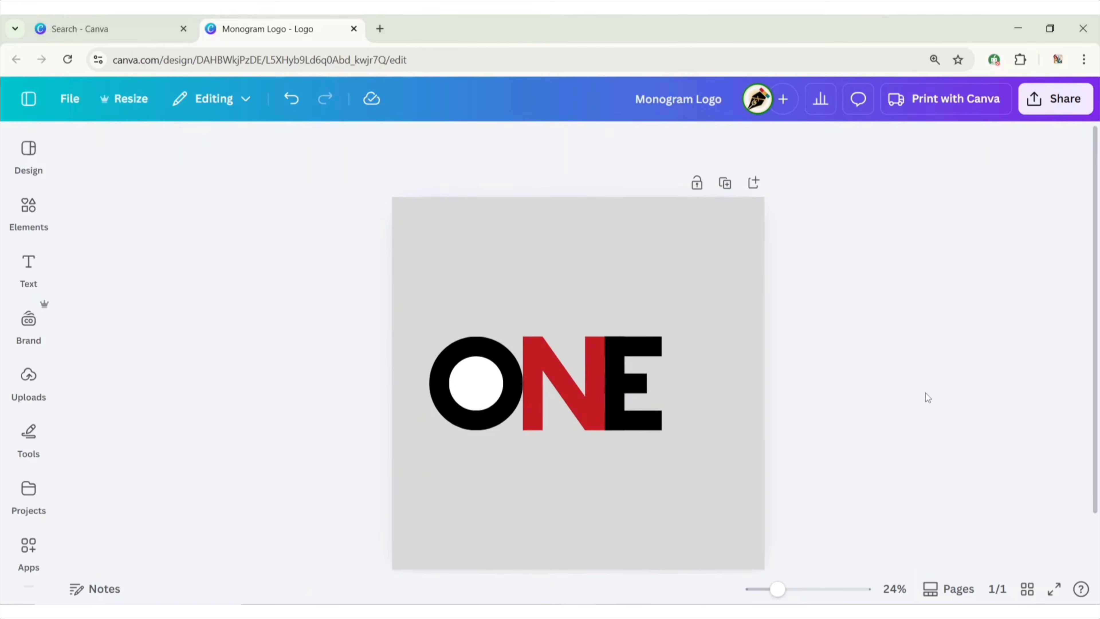
# - Duplicate the E's upright, place the copy against the N's left upright, and widen it to about 228 px to span both uprights
pyautogui.click(616, 377)
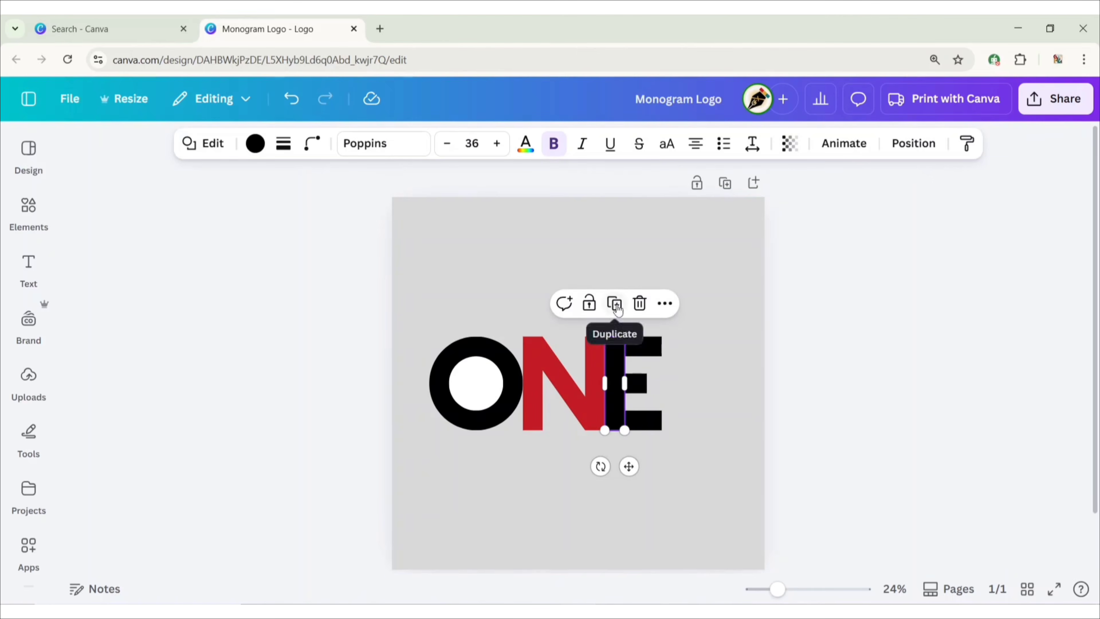
pyautogui.moveTo(632, 459); pyautogui.dragTo(567, 466)
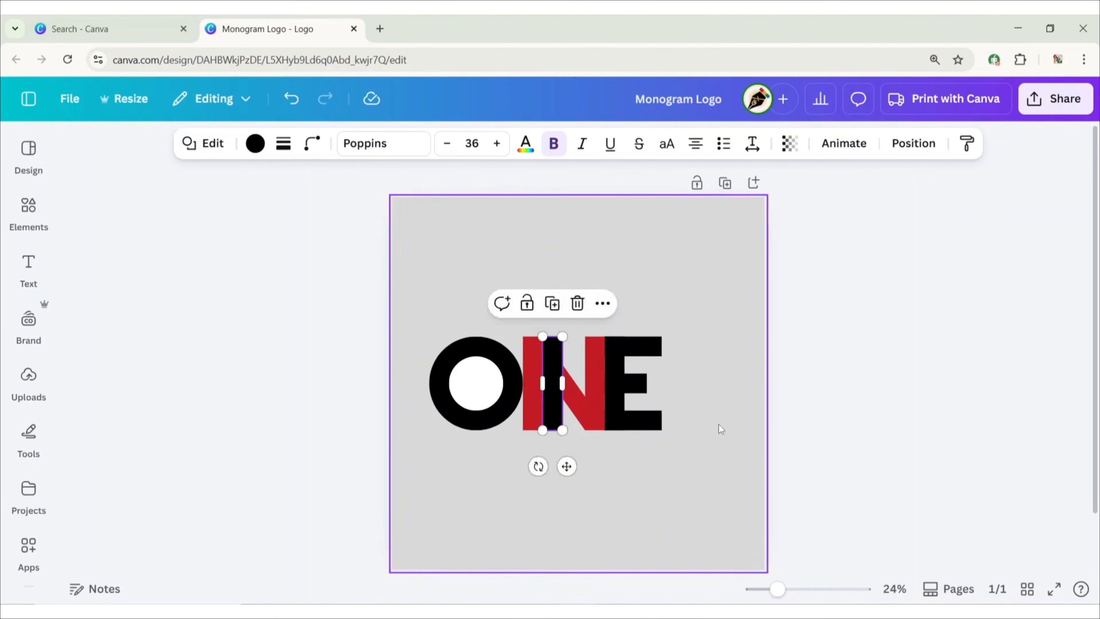
pyautogui.click(895, 424)
pyautogui.scroll(3, 896, 423)
pyautogui.click(533, 346)
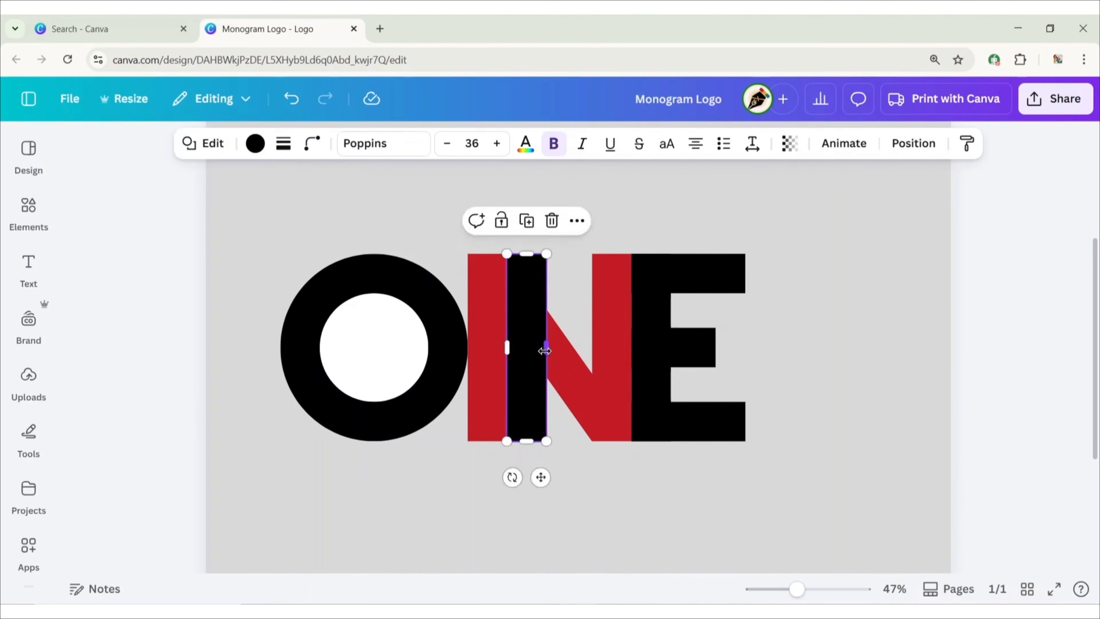
pyautogui.moveTo(542, 349); pyautogui.dragTo(591, 350)
pyautogui.click(793, 319)
# - Send the wide black rectangle to the back so the N's red diagonal lies over it
pyautogui.click(552, 331)
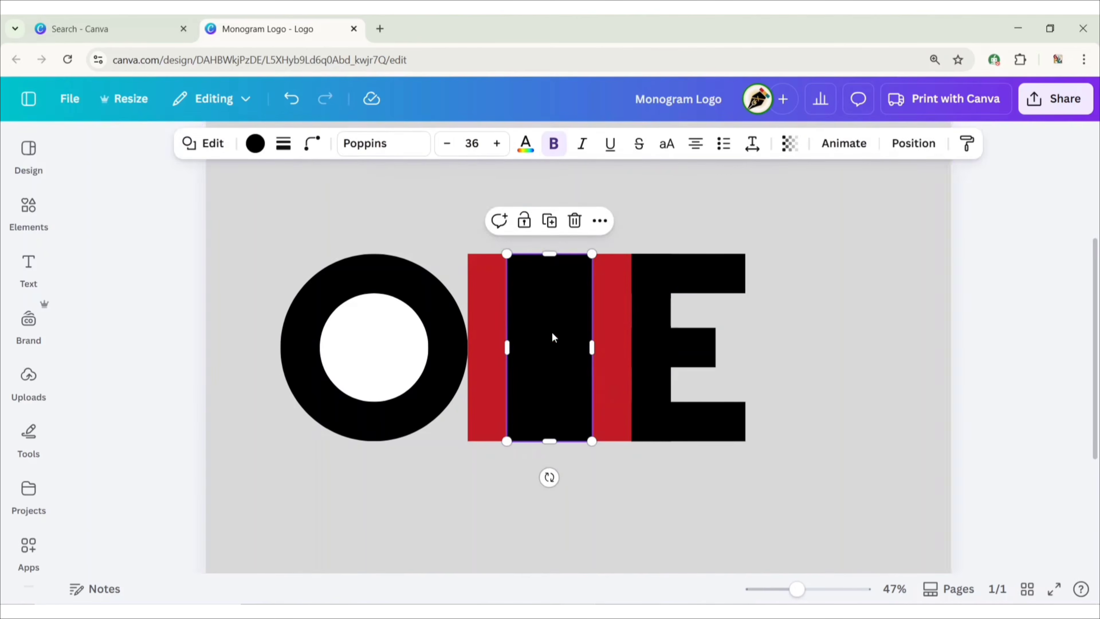
pyautogui.click(903, 147)
pyautogui.click(245, 304)
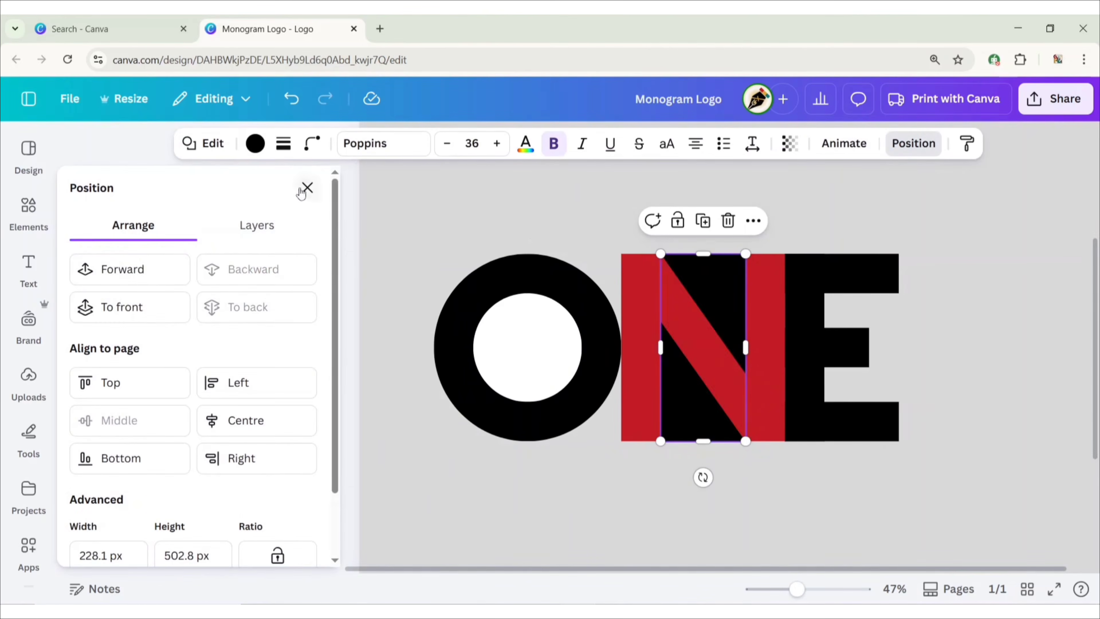
pyautogui.click(305, 187)
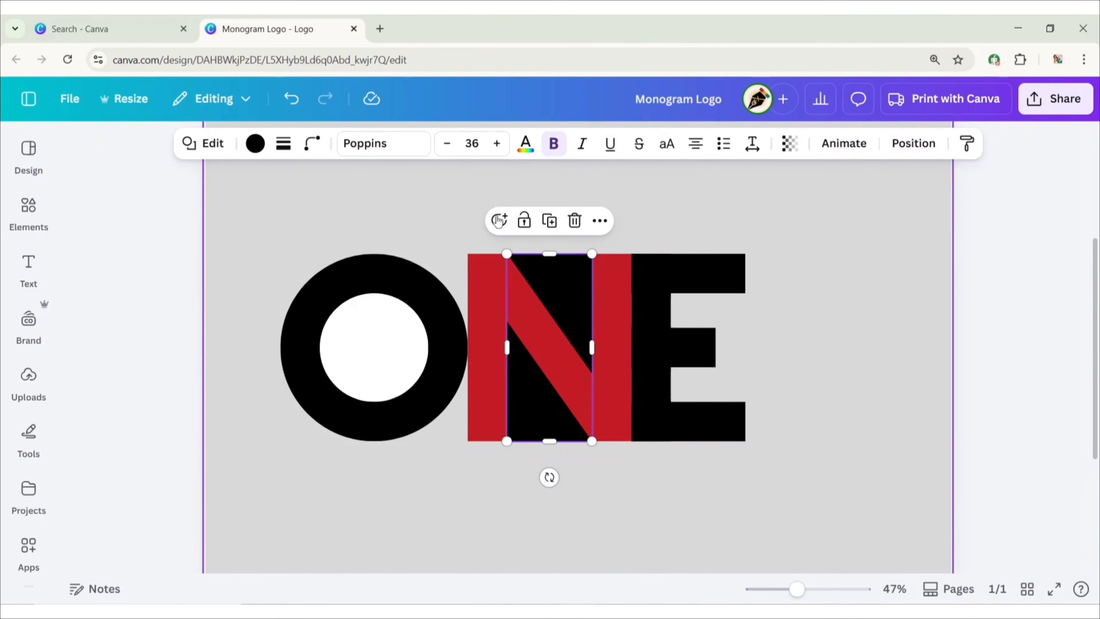
# - Duplicate the black rectangle, turn the copy horizontal, and place it on top of the N, aligned with the N's left edge
pyautogui.click(549, 221)
pyautogui.moveTo(657, 301); pyautogui.dragTo(582, 204)
pyautogui.scroll(3, 824, 248)
pyautogui.scroll(-1, 824, 249)
pyautogui.click(791, 291)
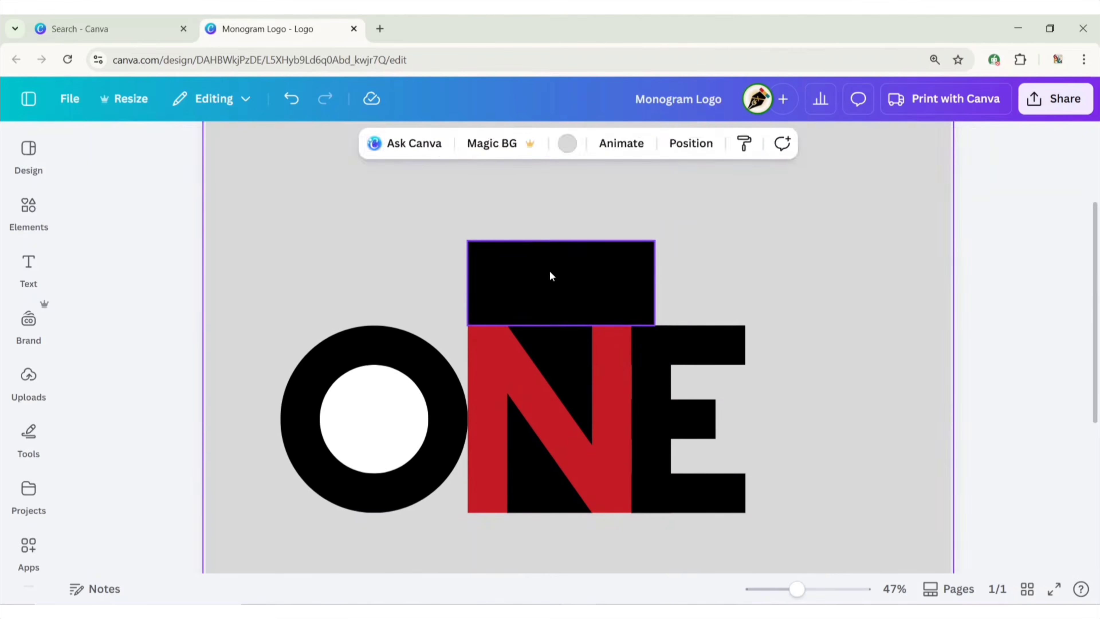
# - Shorten the upper black rectangle so its right end aligns with the inner edge of the N's right upright
pyautogui.moveTo(547, 276)
pyautogui.mouseDown()
pyautogui.moveTo(542, 270)
pyautogui.moveTo(548, 276)
pyautogui.mouseUp()
pyautogui.moveTo(654, 280); pyautogui.dragTo(593, 282)
pyautogui.click(703, 264)
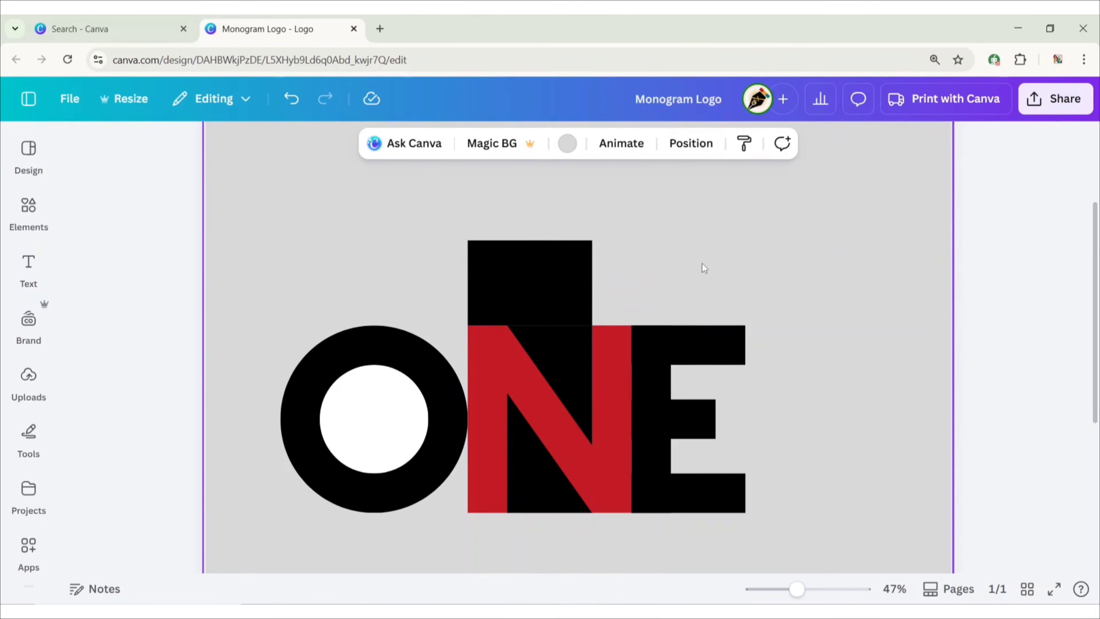
# - Duplicate the O's white inner circle and place the copy over the upper-left corner of the upper black rectangle
pyautogui.click(366, 426)
pyautogui.moveTo(381, 386); pyautogui.dragTo(493, 236)
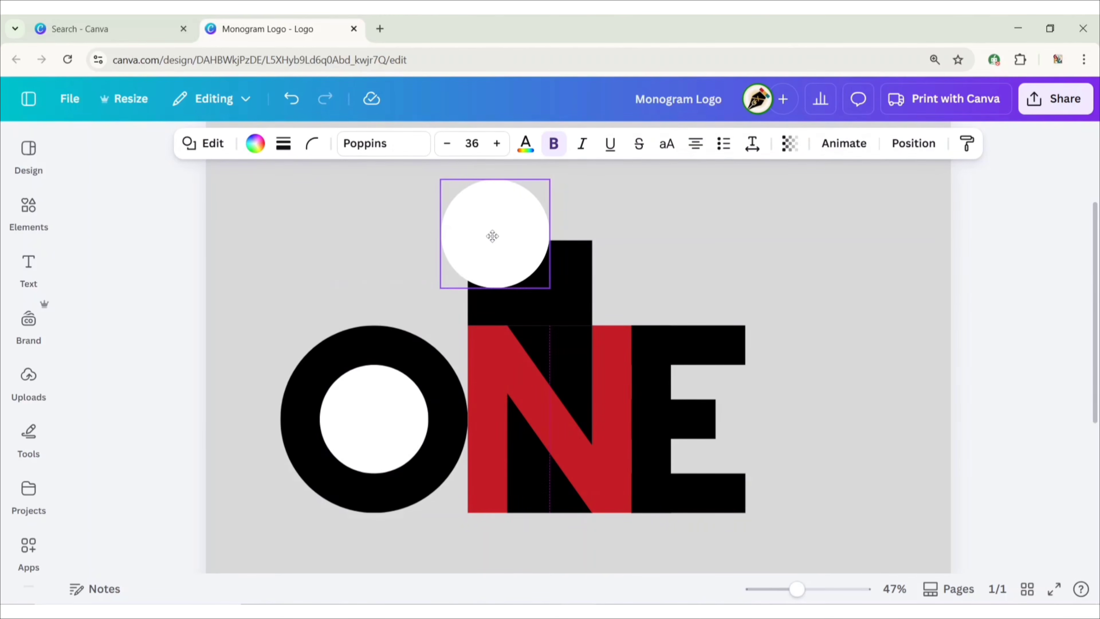
pyautogui.click(769, 244)
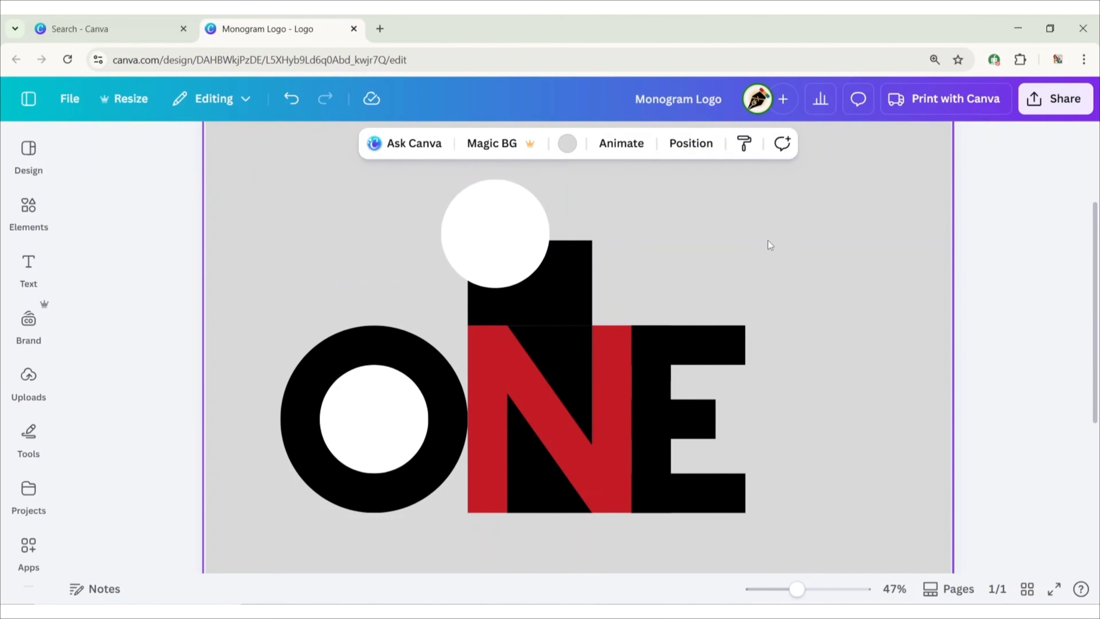
# - Recolour the N's left upright, diagonal and right upright from red to white
pyautogui.keyDown('ctrl'); pyautogui.scroll(-3, 841, 255); pyautogui.keyUp('ctrl')
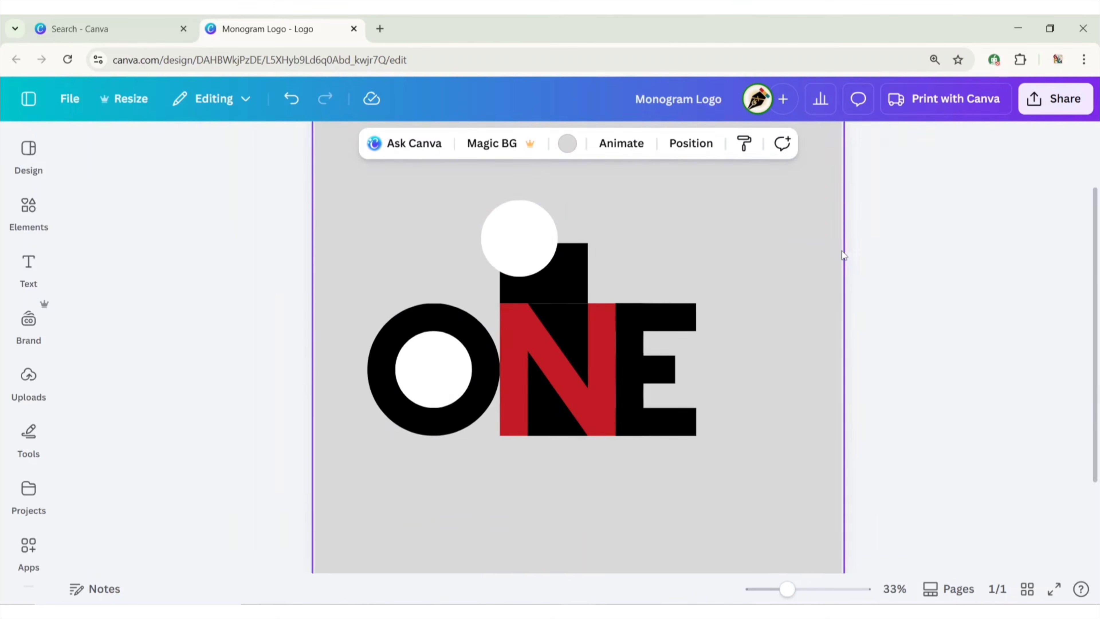
pyautogui.keyDown('ctrl'); pyautogui.scroll(-1, 944, 269); pyautogui.keyUp('ctrl')
pyautogui.click(914, 269)
pyautogui.keyDown('ctrl'); pyautogui.scroll(-1, 911, 263); pyautogui.keyUp('ctrl')
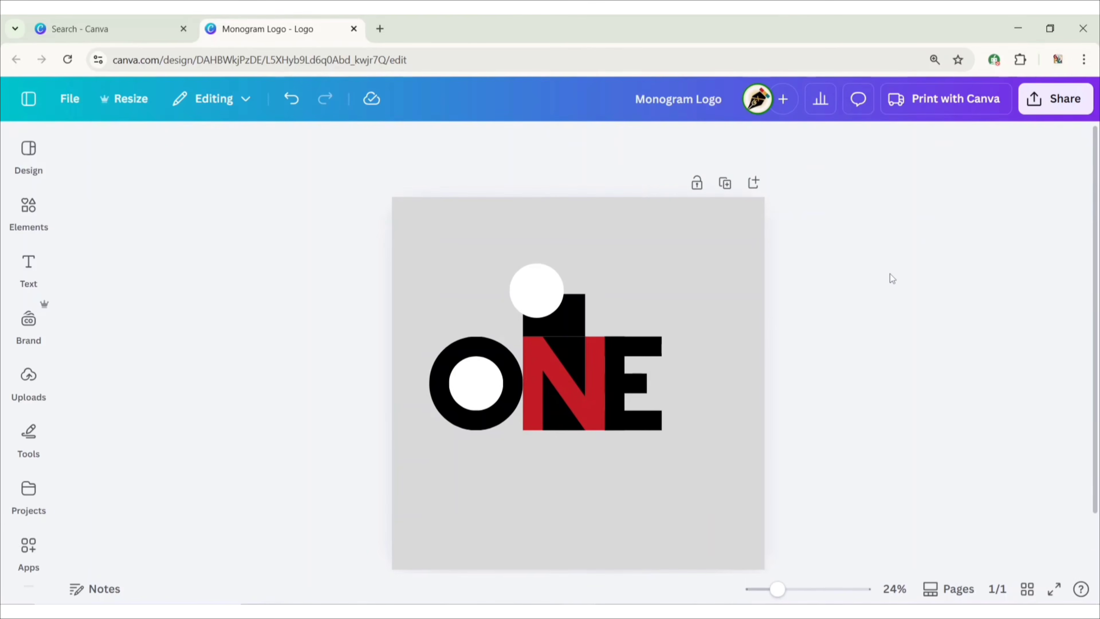
pyautogui.click(535, 387)
pyautogui.click(255, 143)
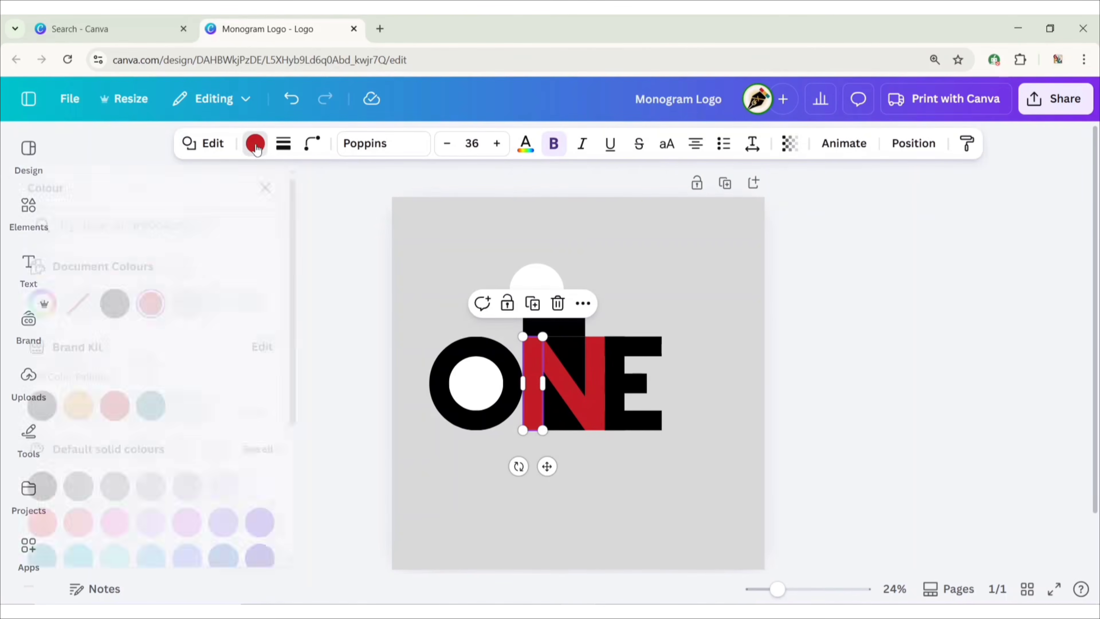
pyautogui.click(265, 303)
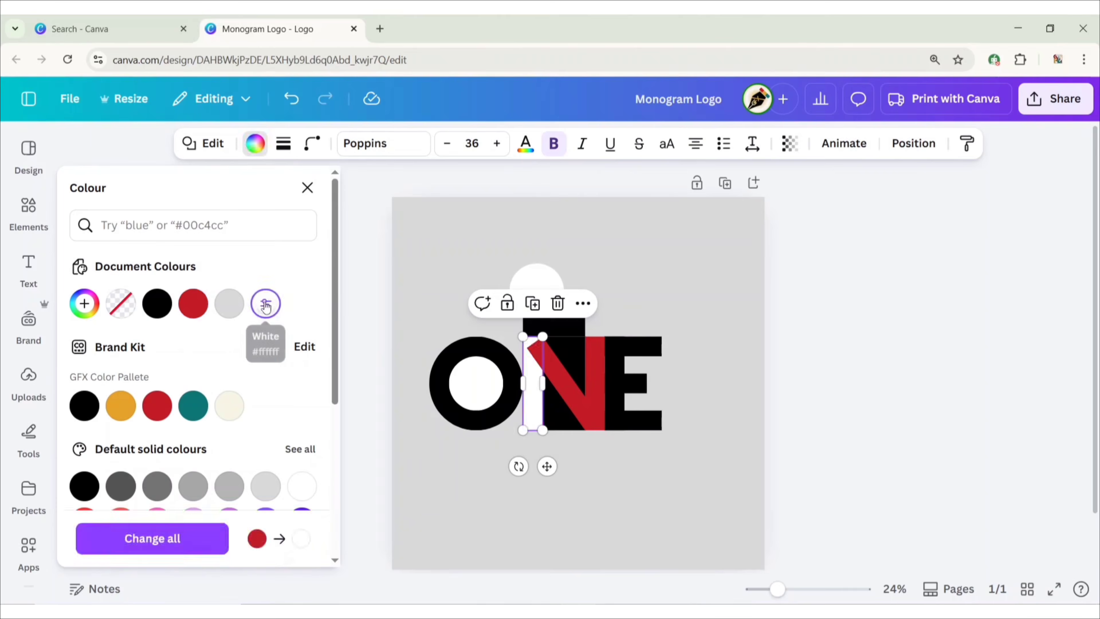
pyautogui.click(569, 394)
pyautogui.click(269, 308)
pyautogui.click(598, 371)
pyautogui.click(269, 309)
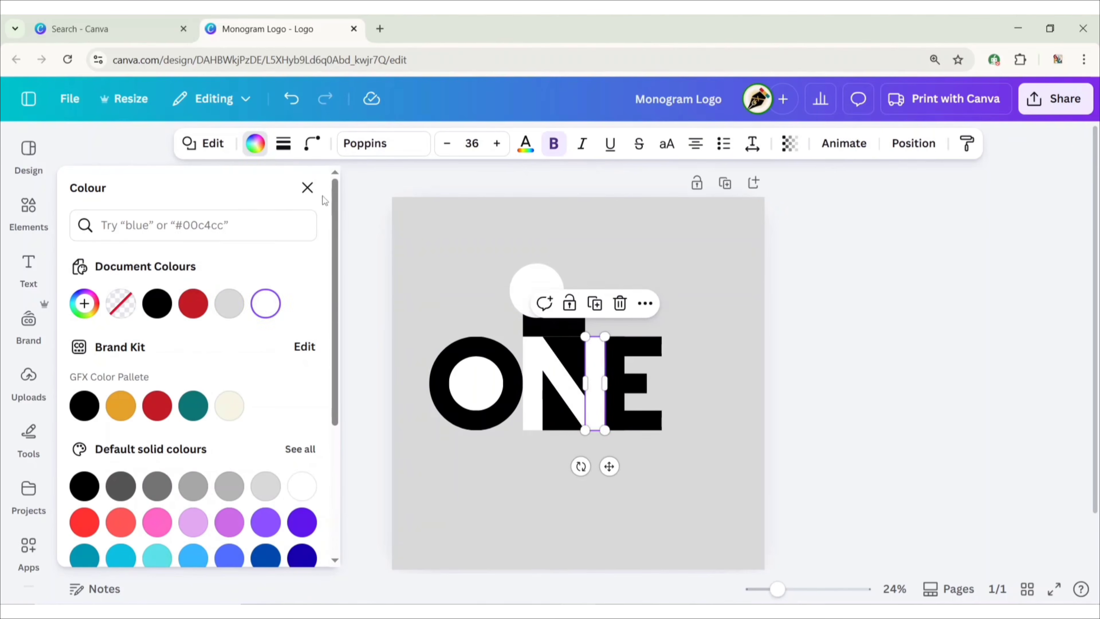
pyautogui.click(307, 188)
pyautogui.click(240, 416)
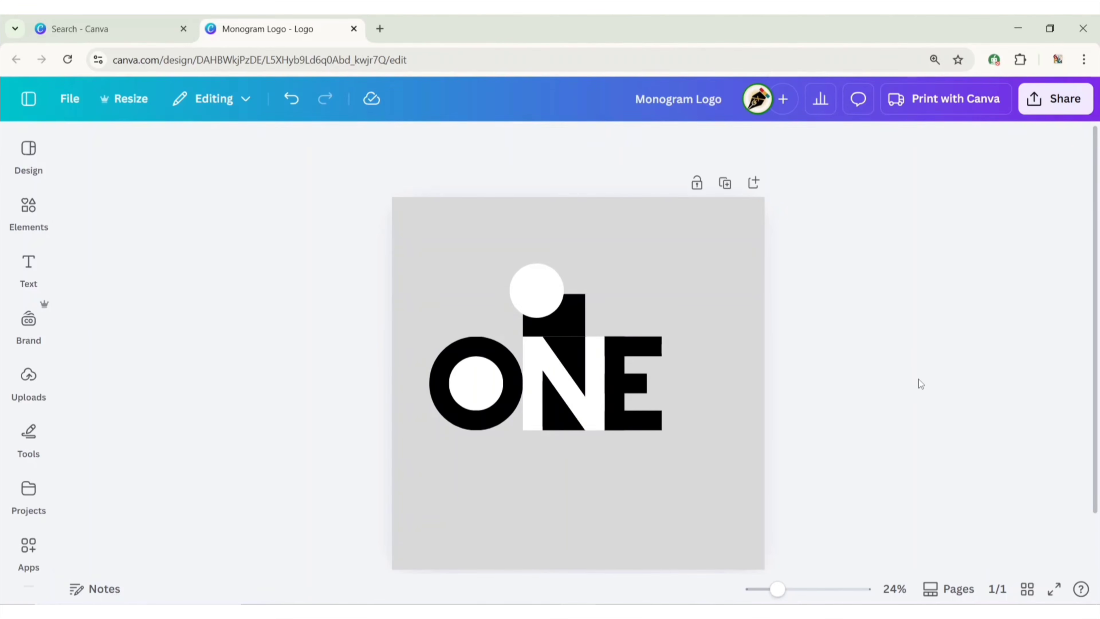
# - Group all the logo shapes and move the group near the centre of the page
pyautogui.moveTo(307, 269); pyautogui.dragTo(813, 497)
pyautogui.click(489, 225)
pyautogui.moveTo(546, 377); pyautogui.dragTo(570, 414)
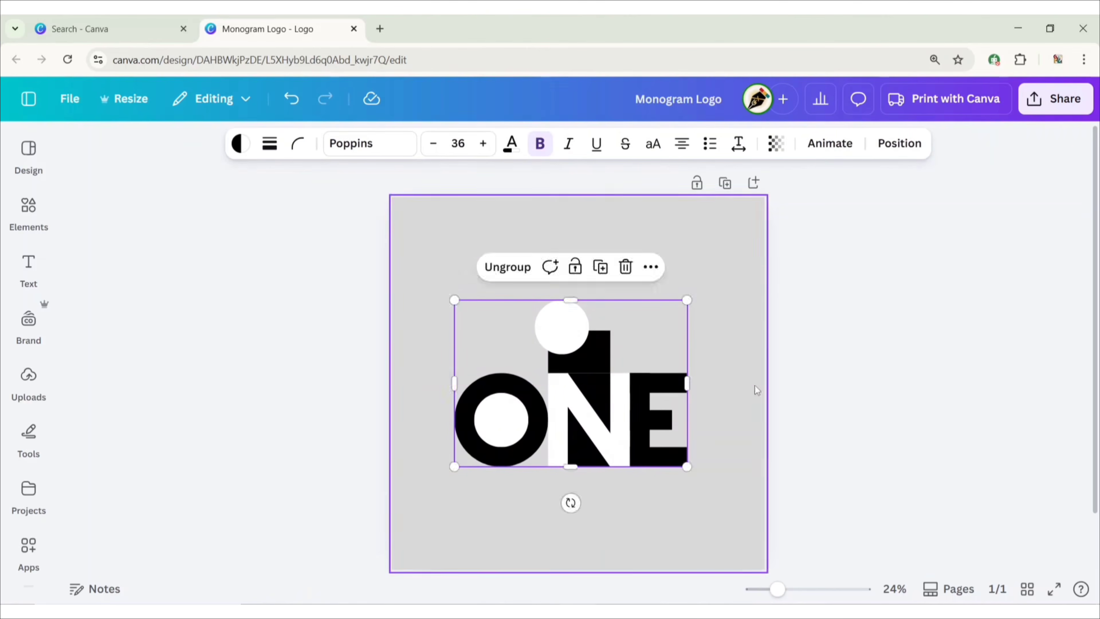
# - Set the page background colour to white
pyautogui.click(732, 285)
pyautogui.click(585, 150)
pyautogui.click(189, 266)
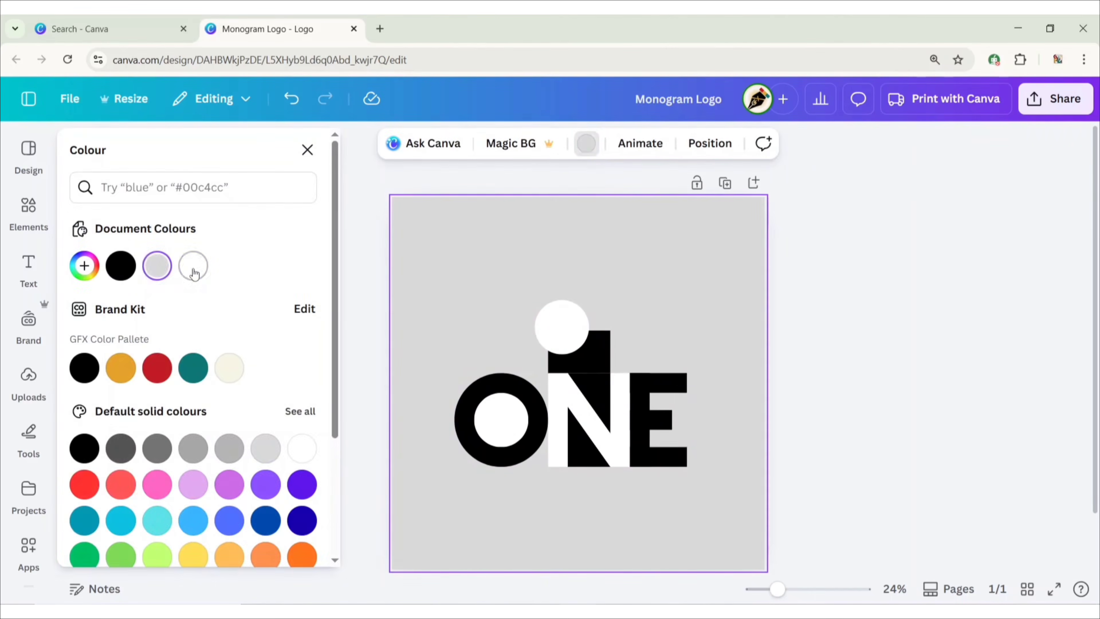
pyautogui.click(308, 150)
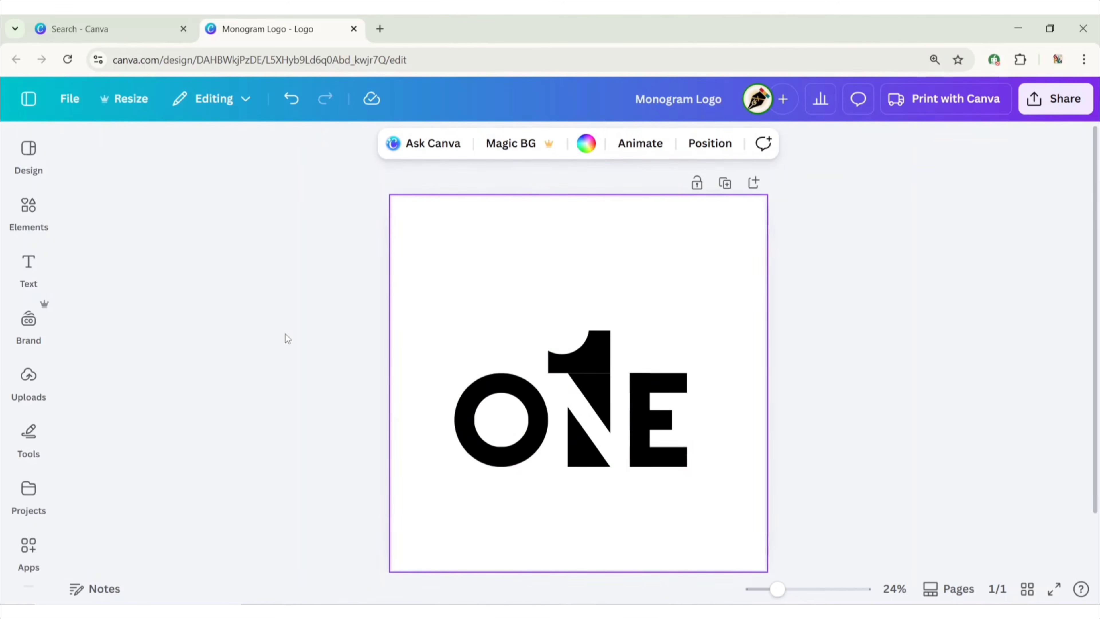
pyautogui.click(285, 342)
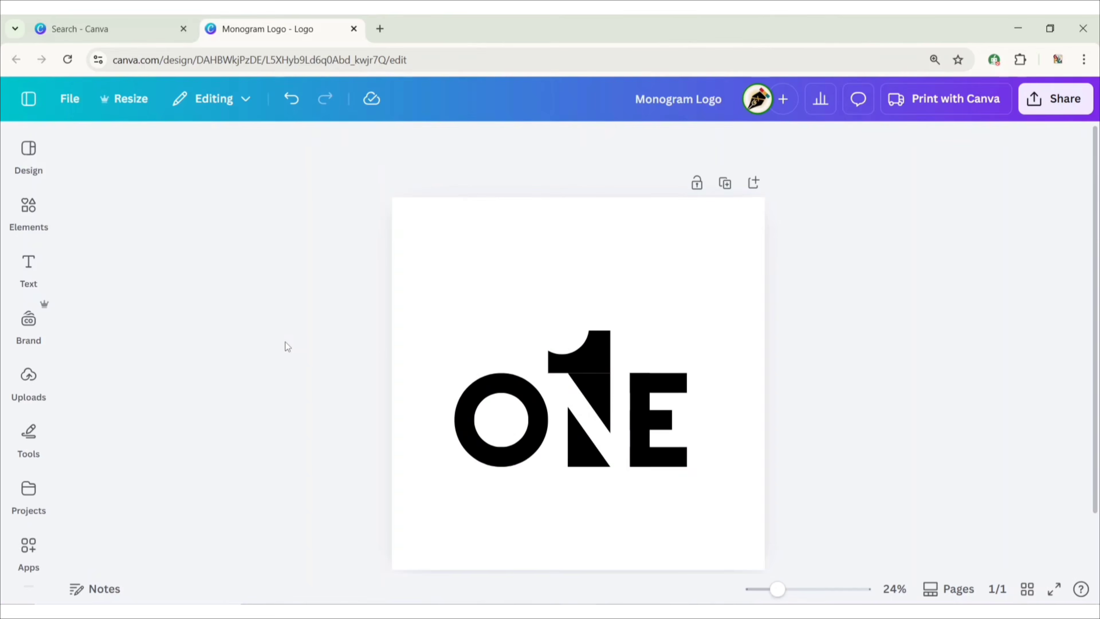
# - Ungroup the logo and nudge the white circle slightly left and up to refine the curved notch of the 1
pyautogui.click(565, 337)
pyautogui.click(506, 266)
pyautogui.click(932, 348)
pyautogui.click(563, 326)
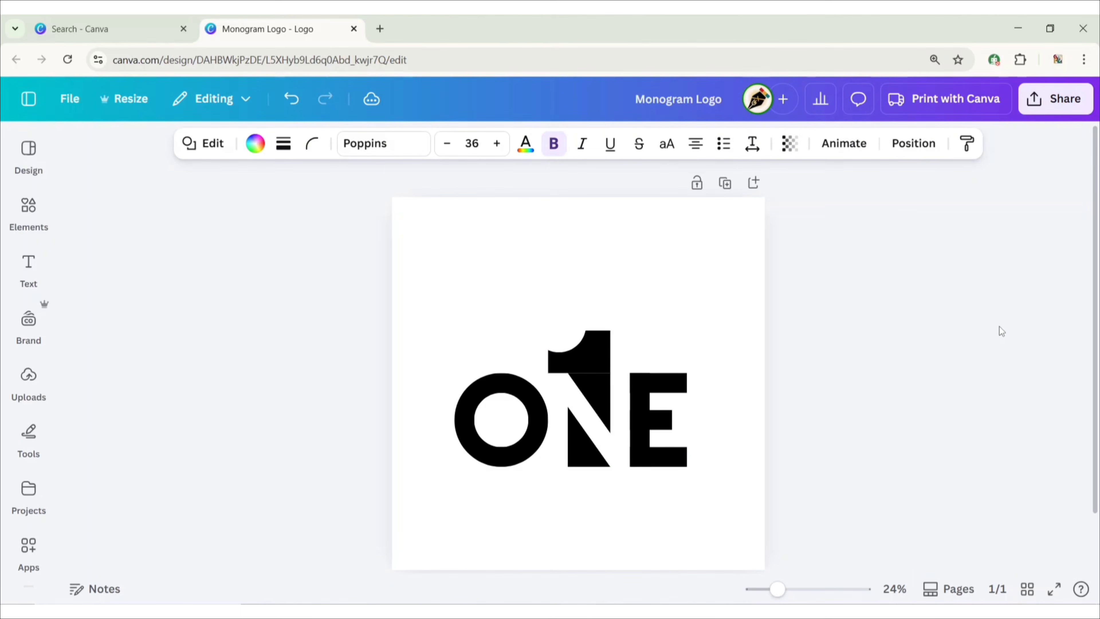
pyautogui.press('Right')
pyautogui.press('Up')
pyautogui.press('Down')
pyautogui.click(941, 333)
# - Group all the logo shapes again and nudge the logo up towards the vertical middle of the page
pyautogui.moveTo(261, 227); pyautogui.dragTo(891, 519)
pyautogui.click(981, 362)
pyautogui.click(631, 407)
pyautogui.press('Up')
pyautogui.press('Up')
pyautogui.press('Up')
pyautogui.press('Up')
pyautogui.press('Up')
pyautogui.press('Up')
pyautogui.press('Up')
pyautogui.press('Up')
pyautogui.press('Up')
pyautogui.press('Up')
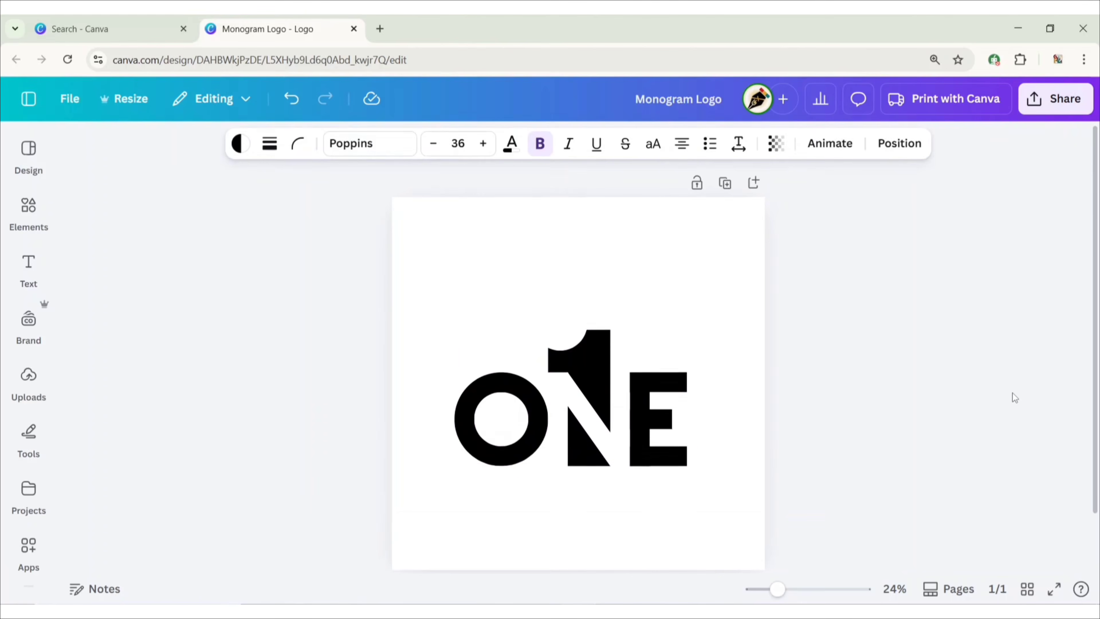
pyautogui.press('Up')
pyautogui.click(874, 394)
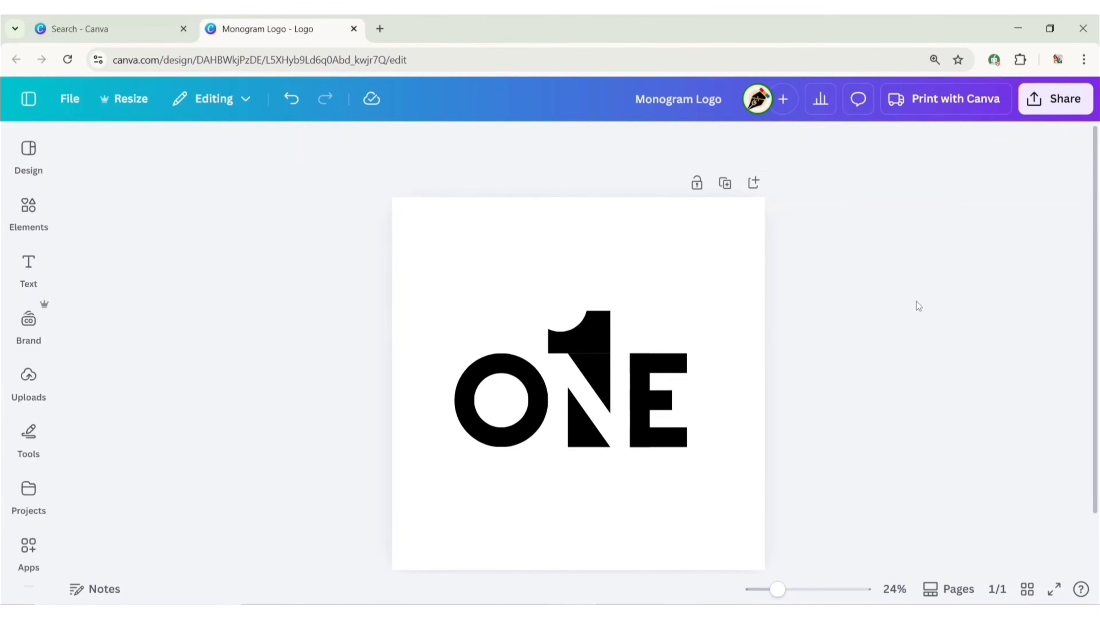
# - Download the design as a PNG at size 1 (2,000 × 2,000 px)
pyautogui.click(1052, 99)
pyautogui.click(811, 427)
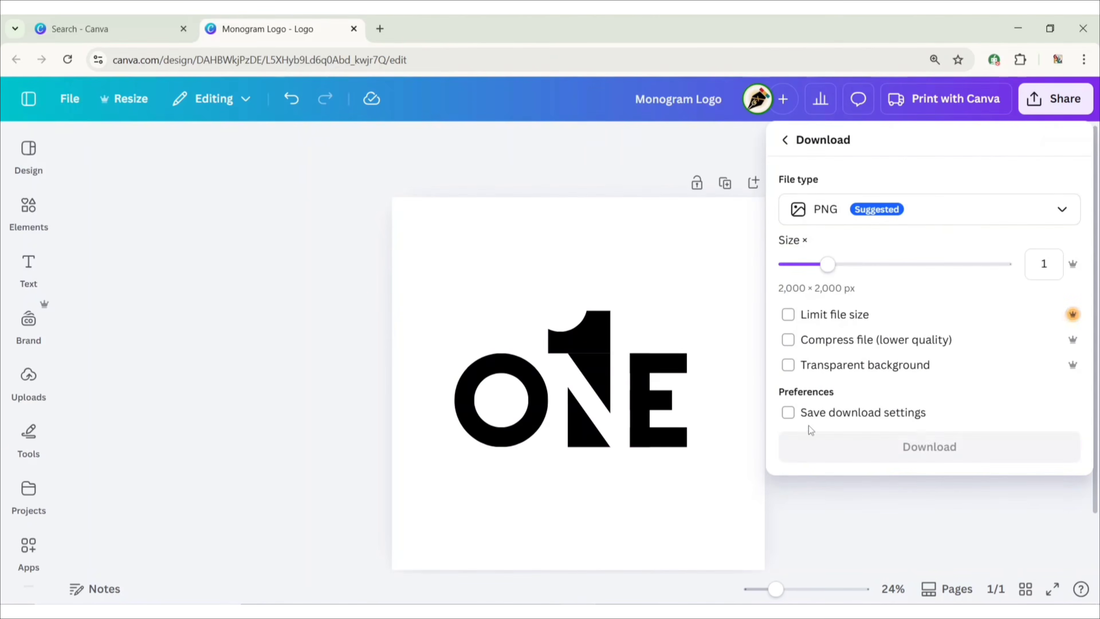
pyautogui.click(937, 448)
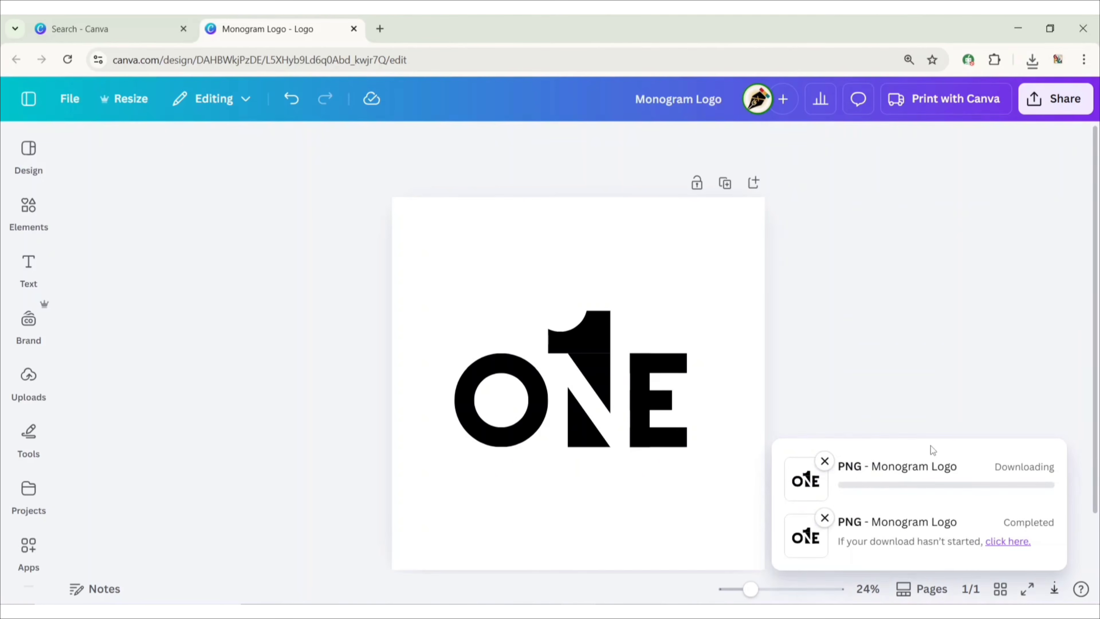
pyautogui.click(917, 379)
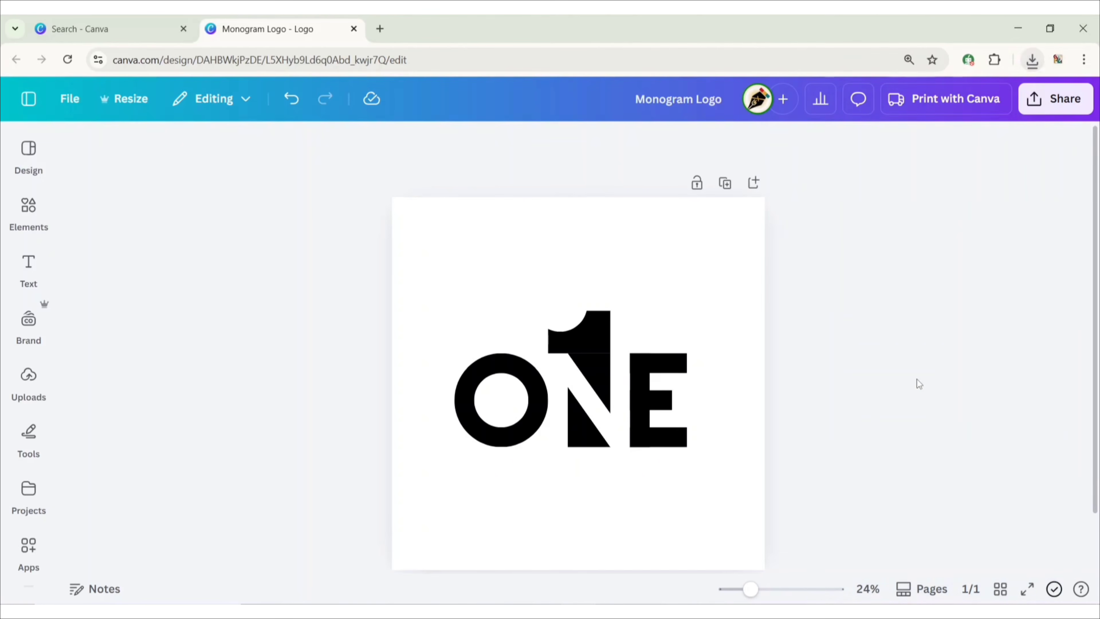
# - Add a second page and give it the cream background from the GFX Color Pallete
pyautogui.click(758, 185)
pyautogui.click(601, 145)
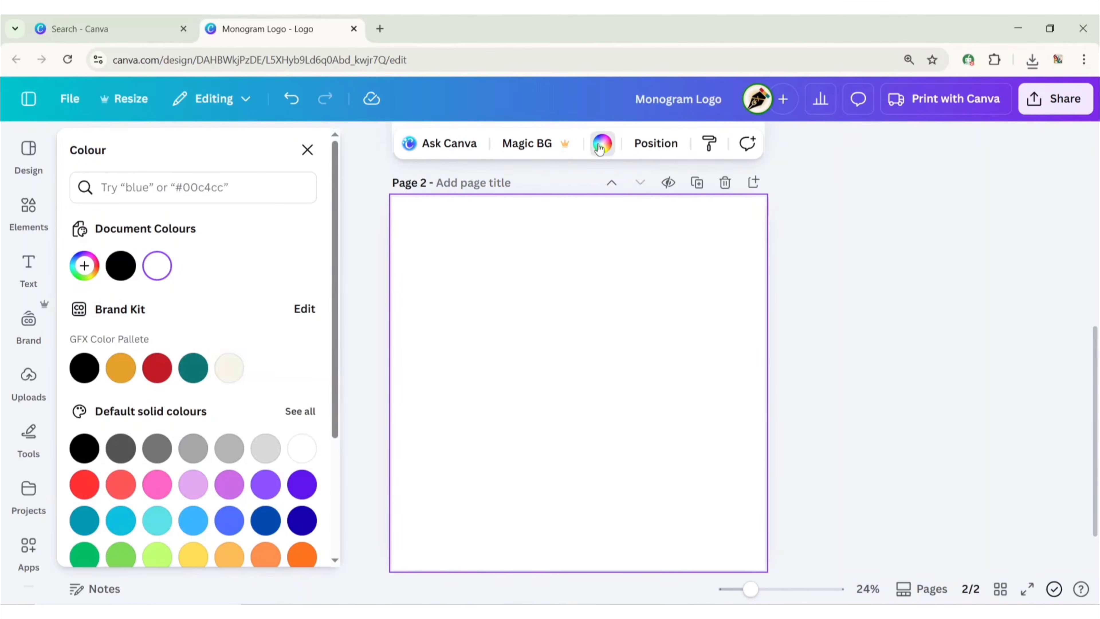
pyautogui.click(230, 368)
# - Upload Monogram Logo.png from the Downloads folder and place it on page 2
pyautogui.click(29, 381)
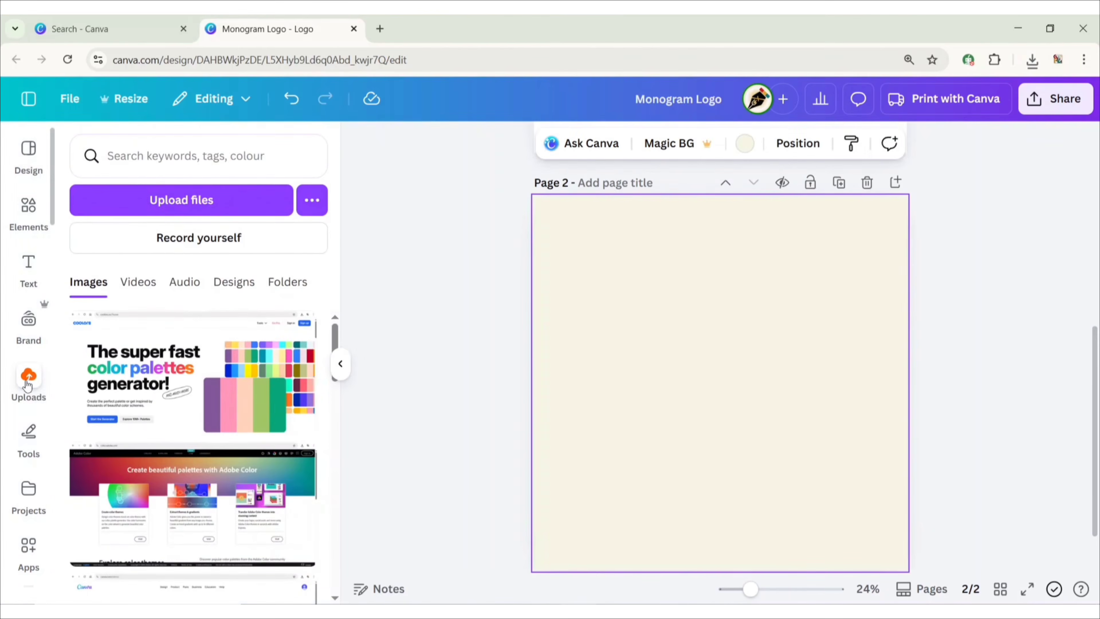
pyautogui.click(140, 208)
pyautogui.click(474, 195)
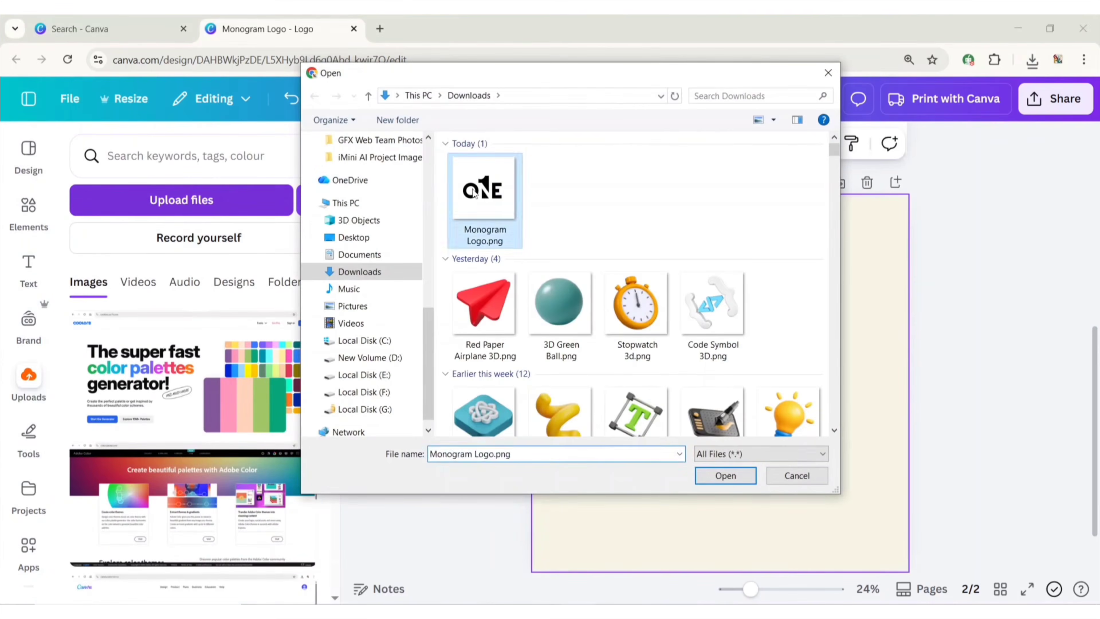
pyautogui.click(730, 479)
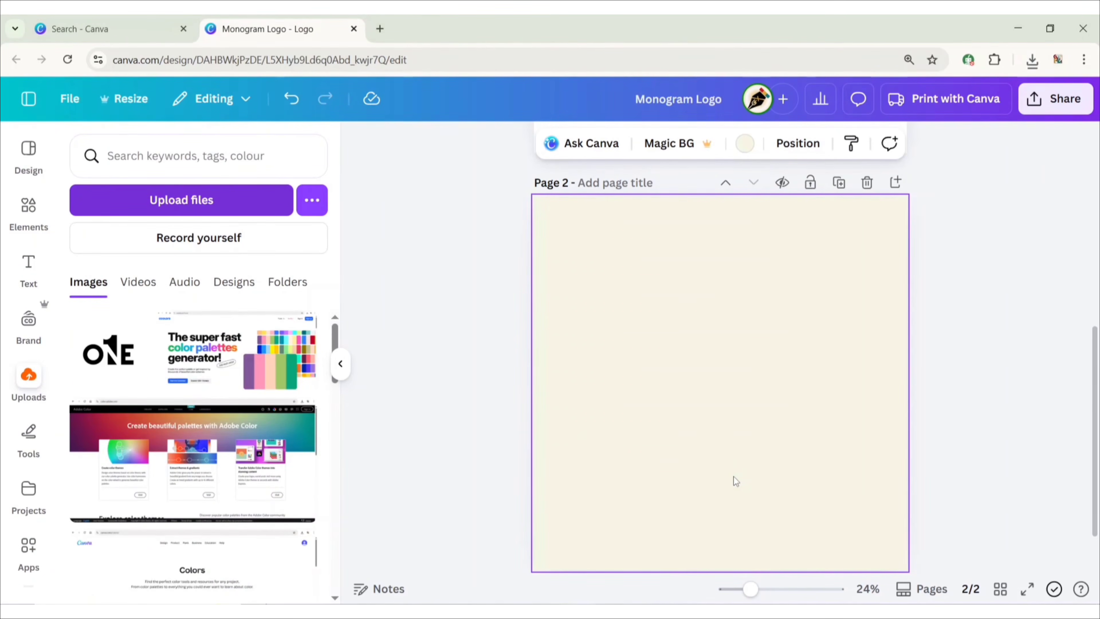
pyautogui.click(108, 351)
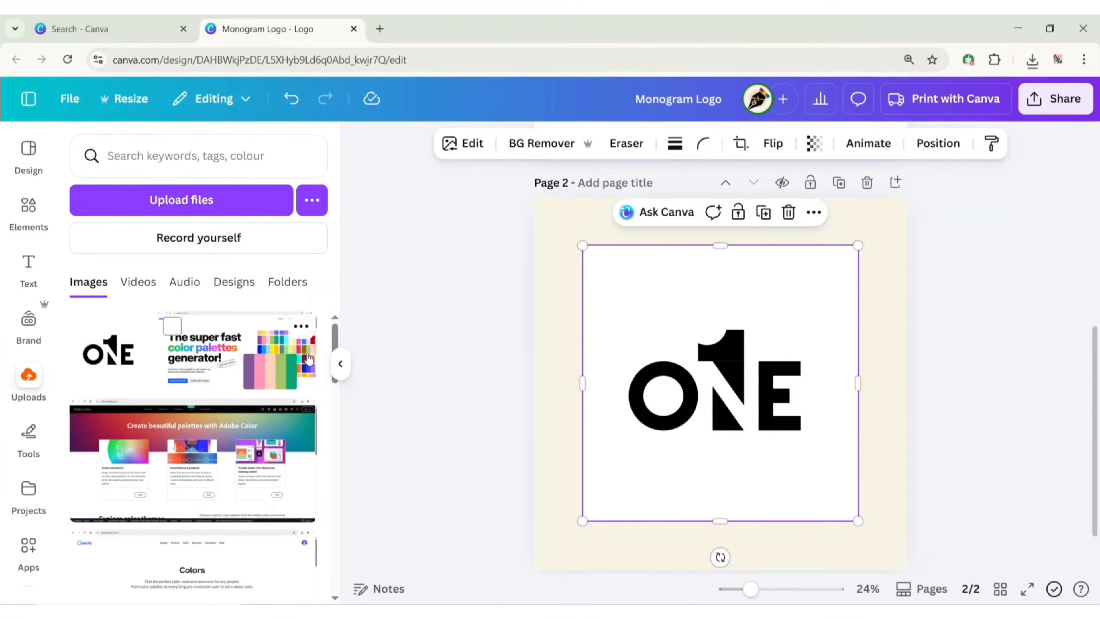
pyautogui.click(337, 369)
# - Remove the white background from the placed logo image with BG Remover
pyautogui.click(384, 157)
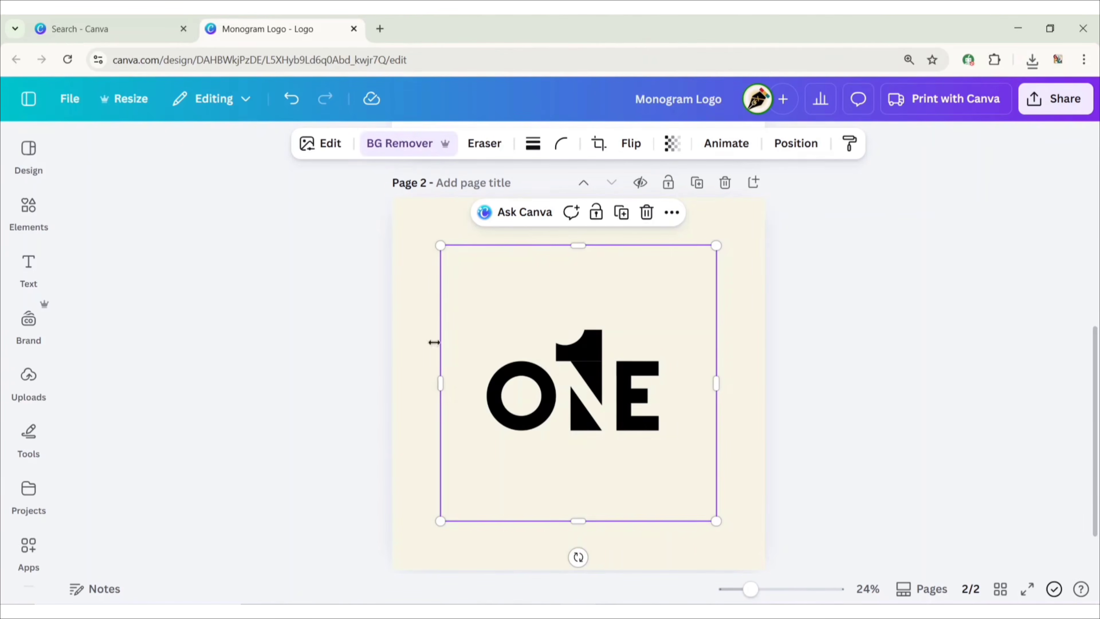
pyautogui.click(349, 374)
pyautogui.click(598, 419)
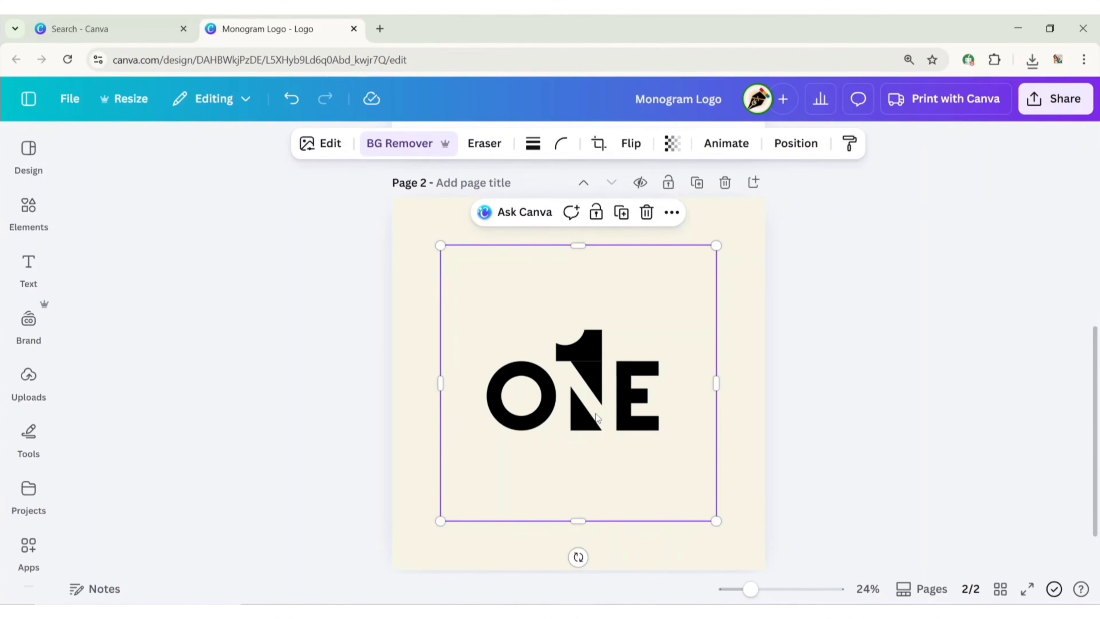
# - Convert the logo image to a full-color vector with Vectorify and add the result to the design
pyautogui.click(328, 152)
pyautogui.scroll(-2, 264, 261)
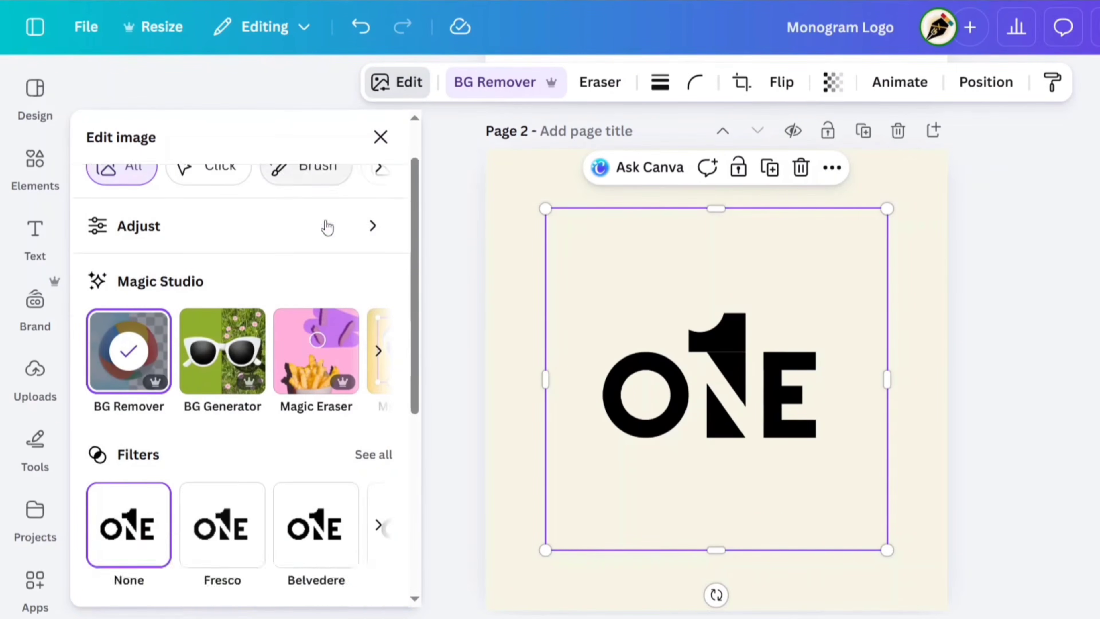
pyautogui.scroll(-6, 327, 226)
pyautogui.click(371, 459)
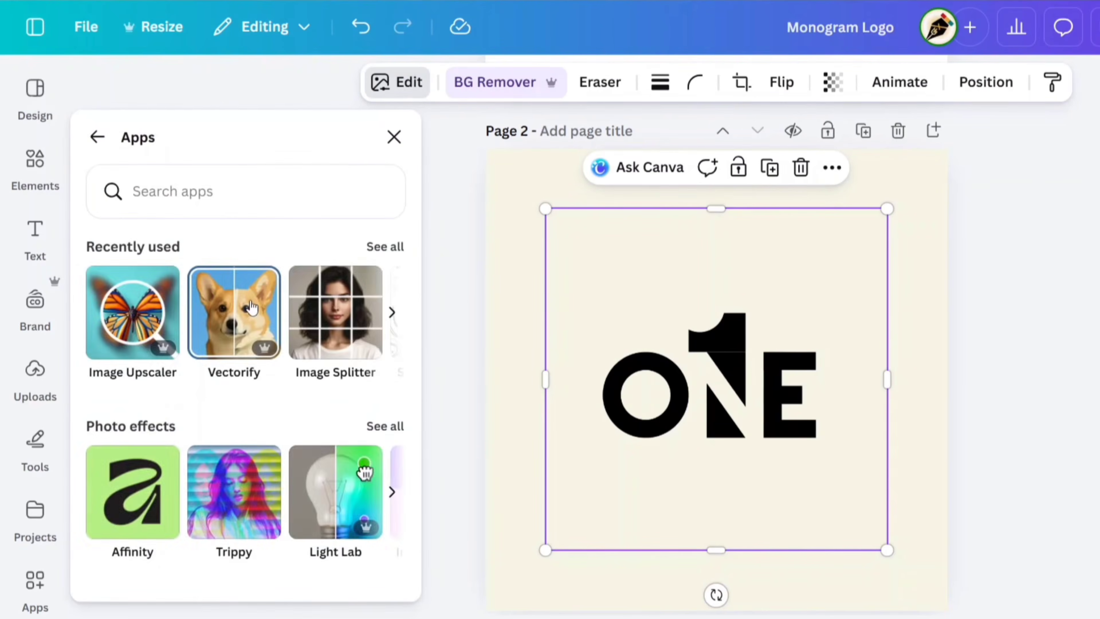
pyautogui.click(251, 308)
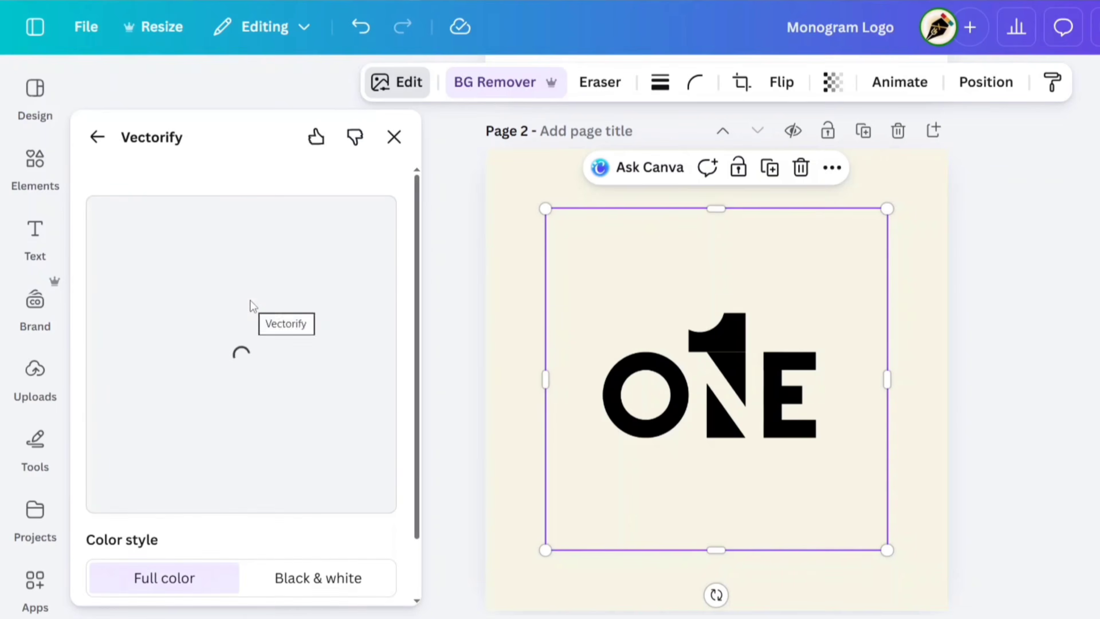
pyautogui.scroll(-2, 357, 383)
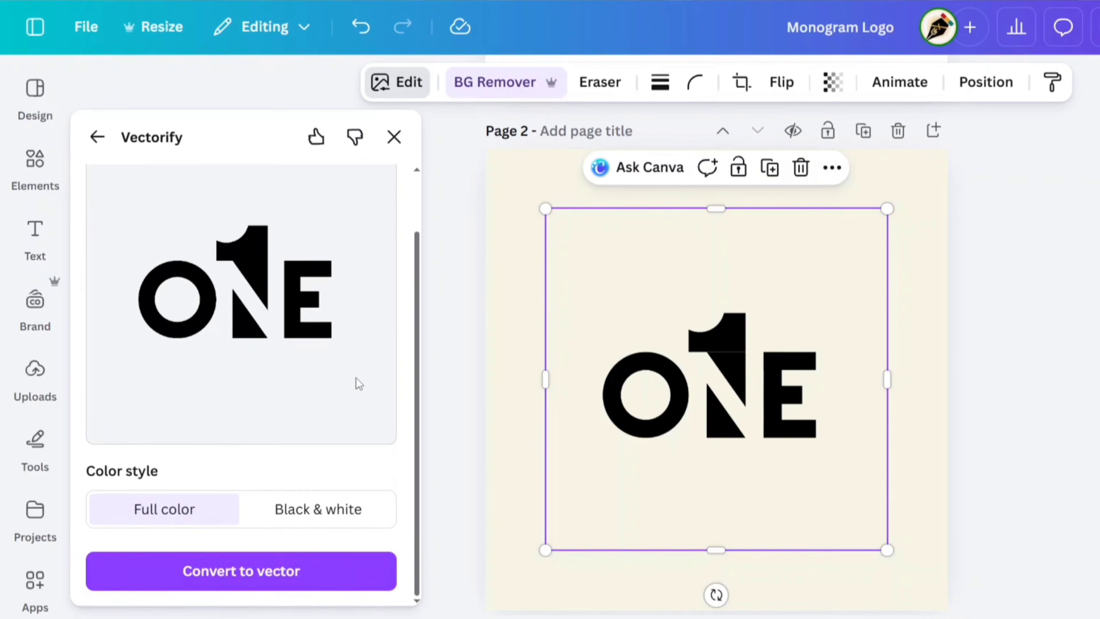
pyautogui.click(282, 582)
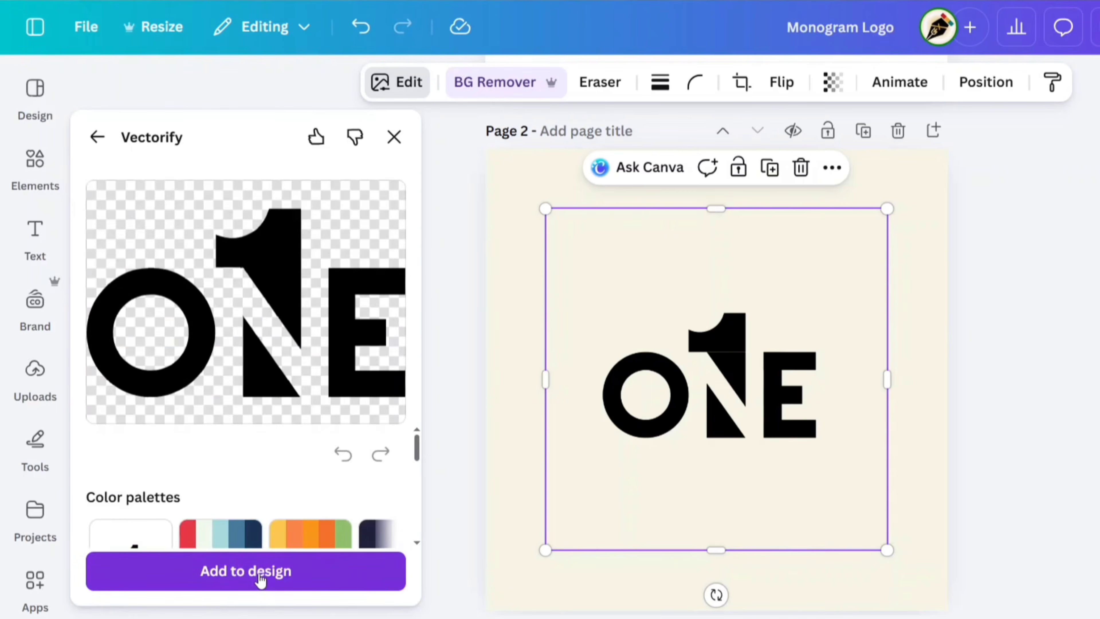
pyautogui.click(260, 578)
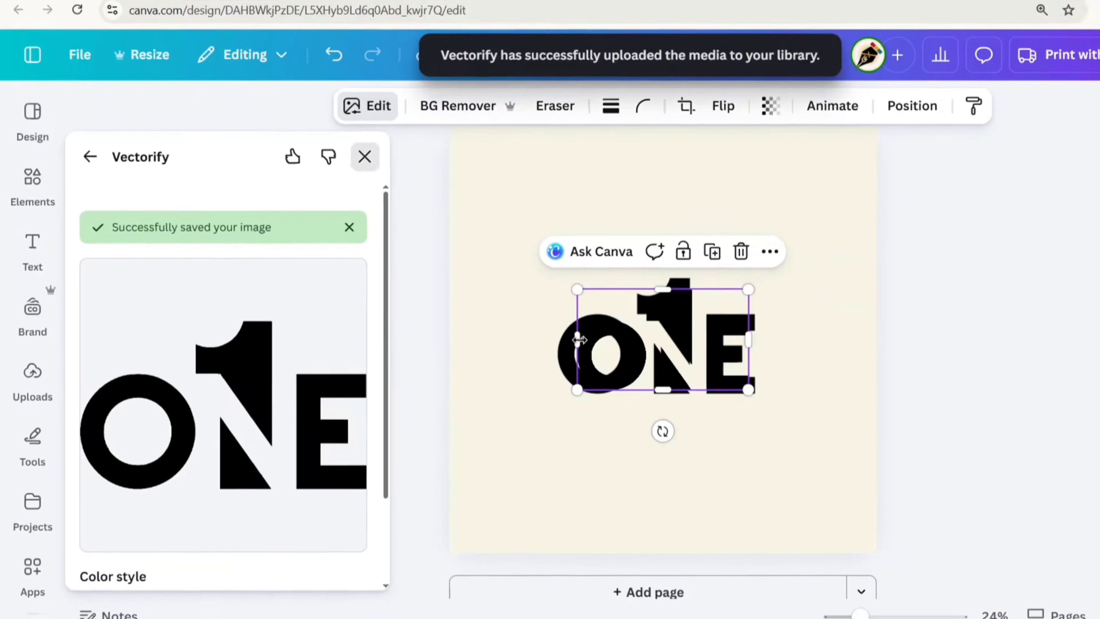
pyautogui.click(394, 137)
# - Move the vector logo to the upper-right area of page 2 and delete the original logo image
pyautogui.moveTo(725, 329); pyautogui.dragTo(829, 186)
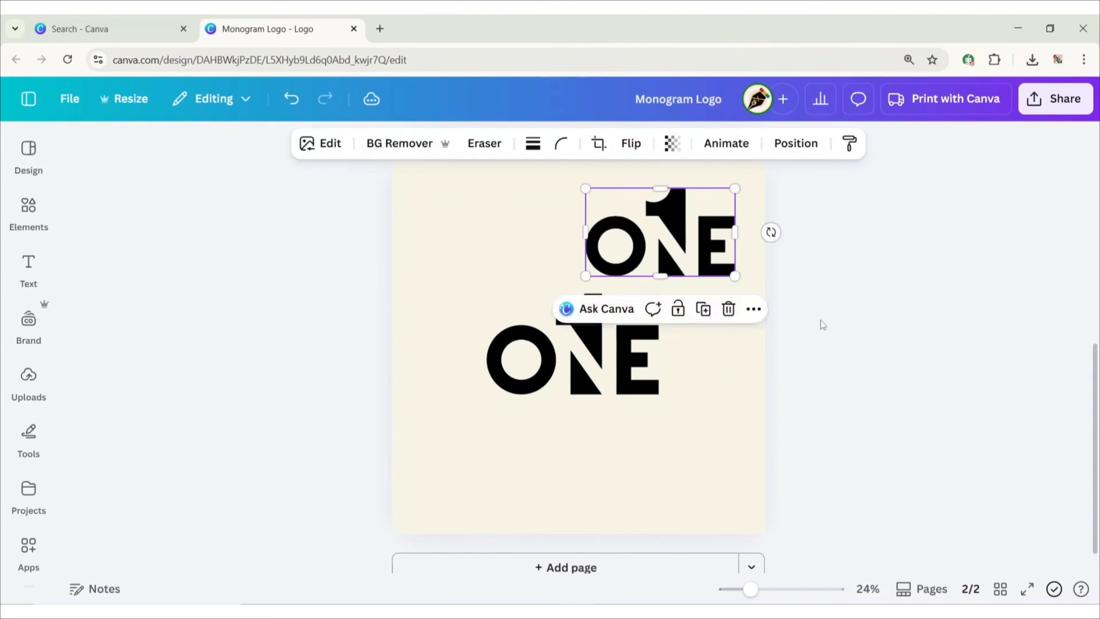
pyautogui.click(823, 325)
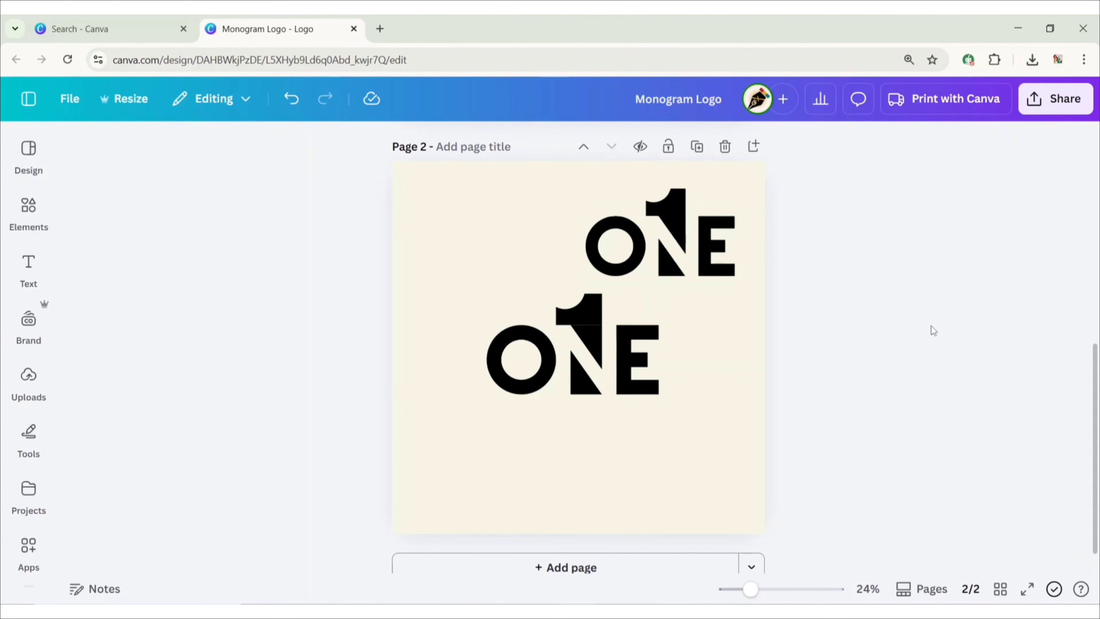
pyautogui.click(563, 380)
pyautogui.click(647, 517)
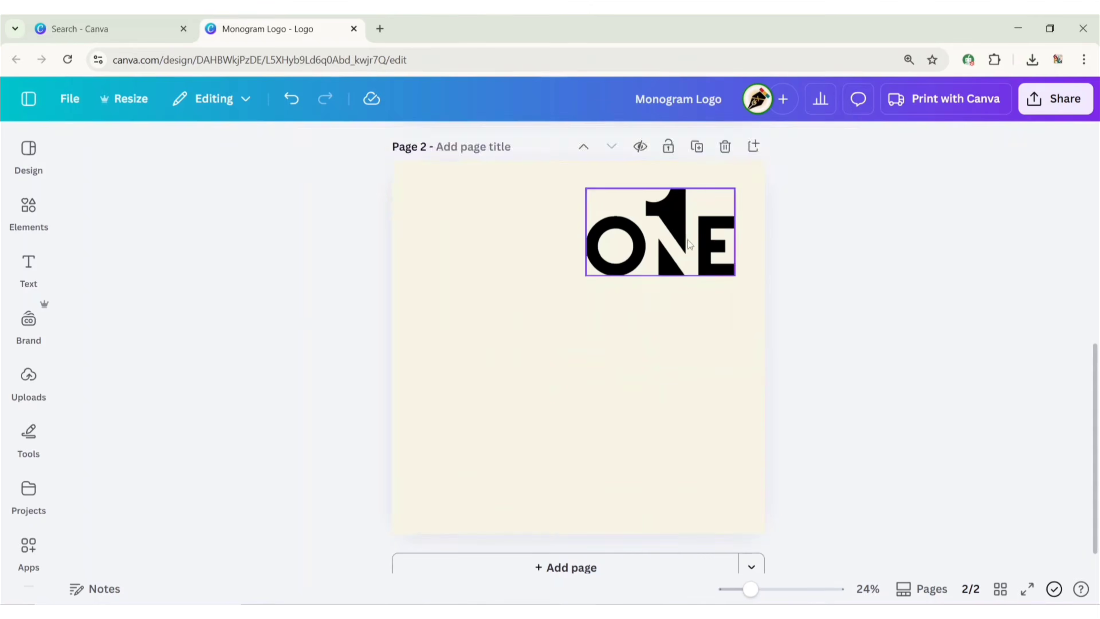
# - Move the vector logo to the middle of page 2 and enlarge it to about 1,600 × 938 px
pyautogui.moveTo(669, 252); pyautogui.dragTo(512, 305)
pyautogui.moveTo(577, 331); pyautogui.dragTo(697, 457)
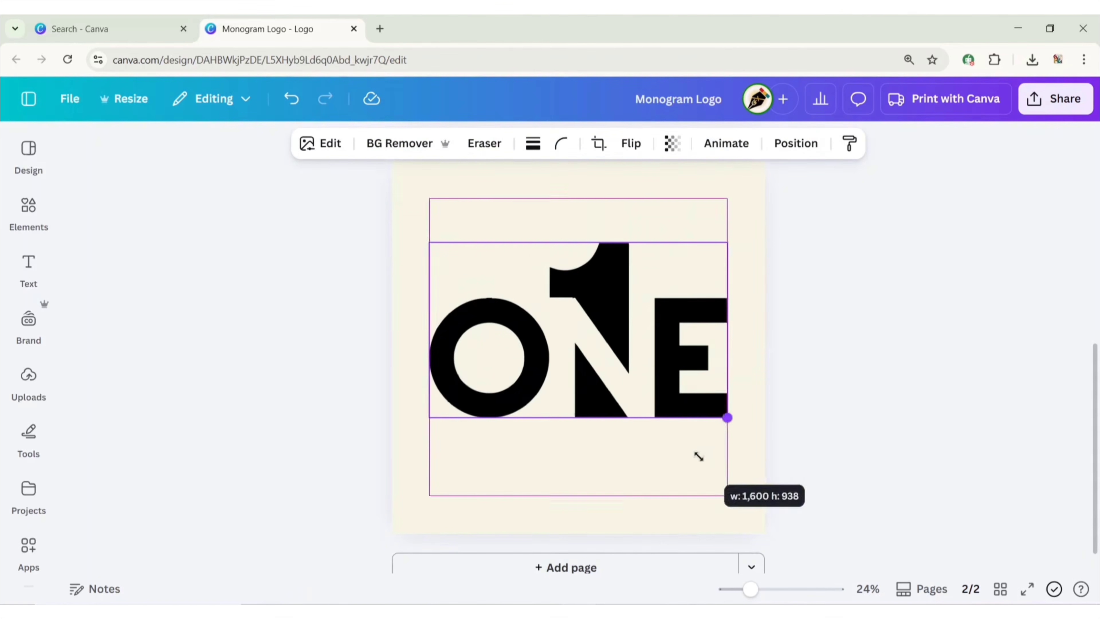
# - Shrink the vector logo slightly and center it on page 2
pyautogui.moveTo(594, 307); pyautogui.dragTo(596, 330)
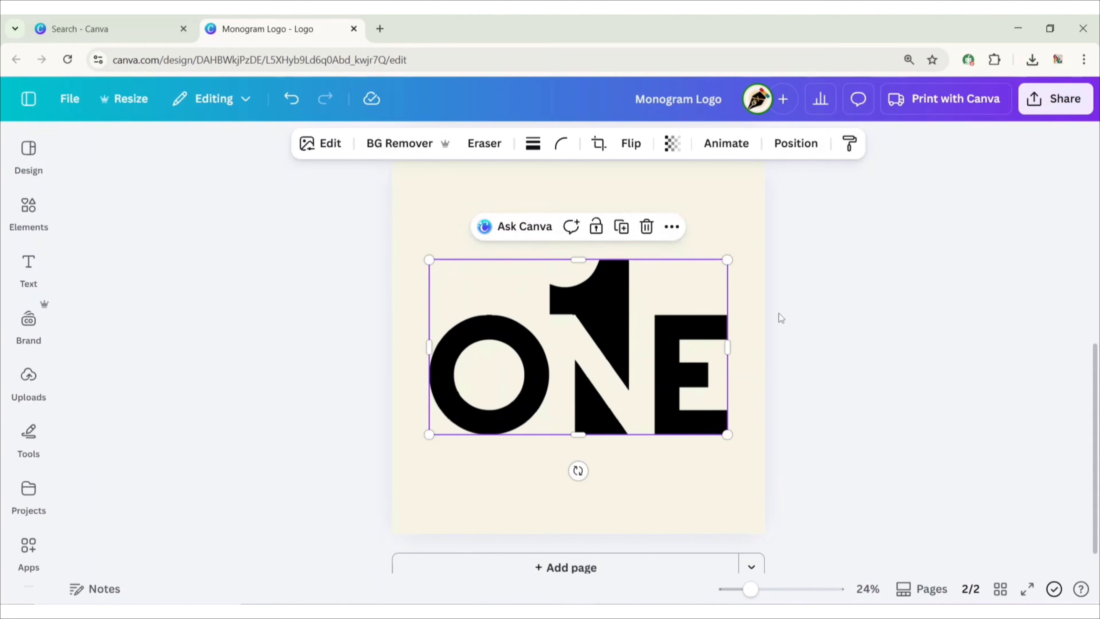
pyautogui.click(854, 367)
pyautogui.click(693, 403)
pyautogui.moveTo(727, 434); pyautogui.dragTo(714, 423)
pyautogui.moveTo(581, 373); pyautogui.dragTo(588, 365)
# - Change the background colour of page 2 to white
pyautogui.click(672, 236)
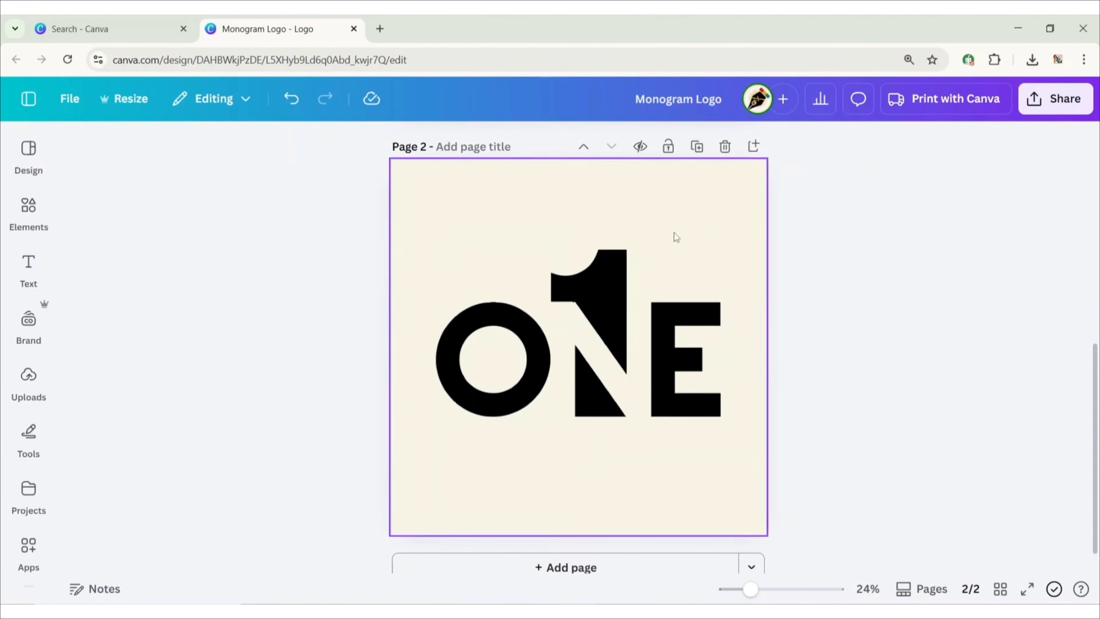
pyautogui.click(567, 143)
pyautogui.click(194, 265)
pyautogui.click(307, 150)
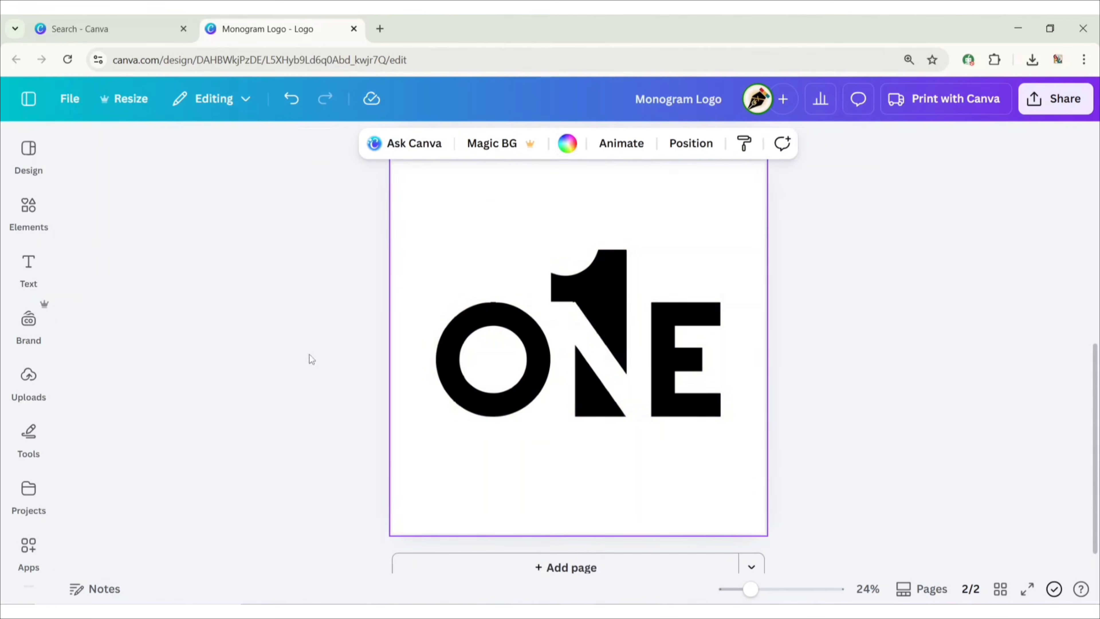
# - Try the Pop, Amber, Pomelo and Lavender duotone effects on the logo image
pyautogui.click(561, 344)
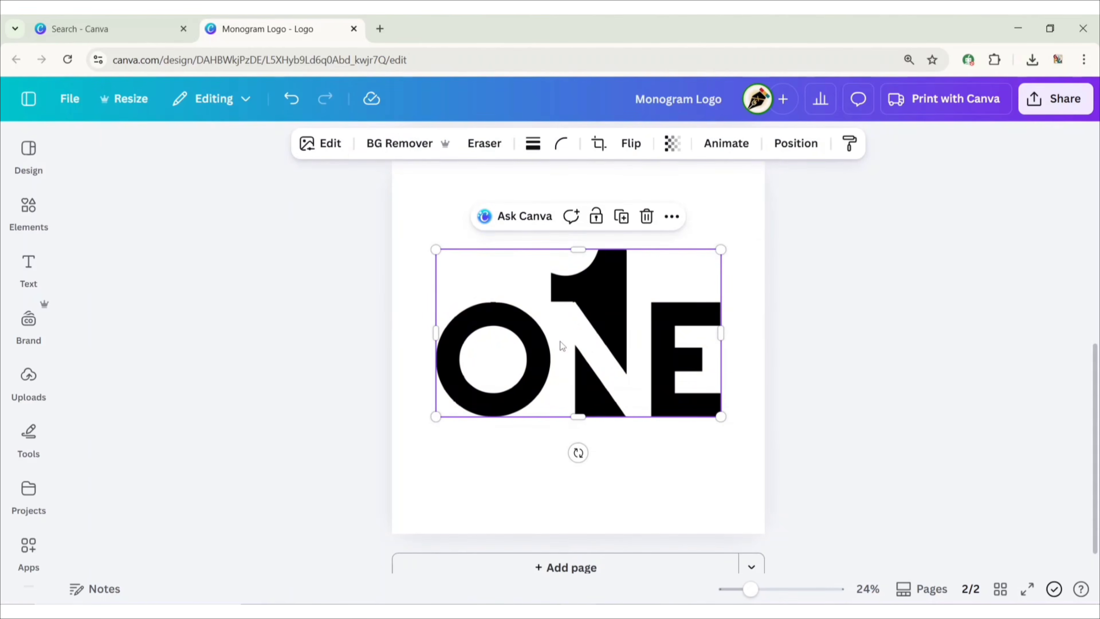
pyautogui.click(329, 144)
pyautogui.scroll(-5, 270, 319)
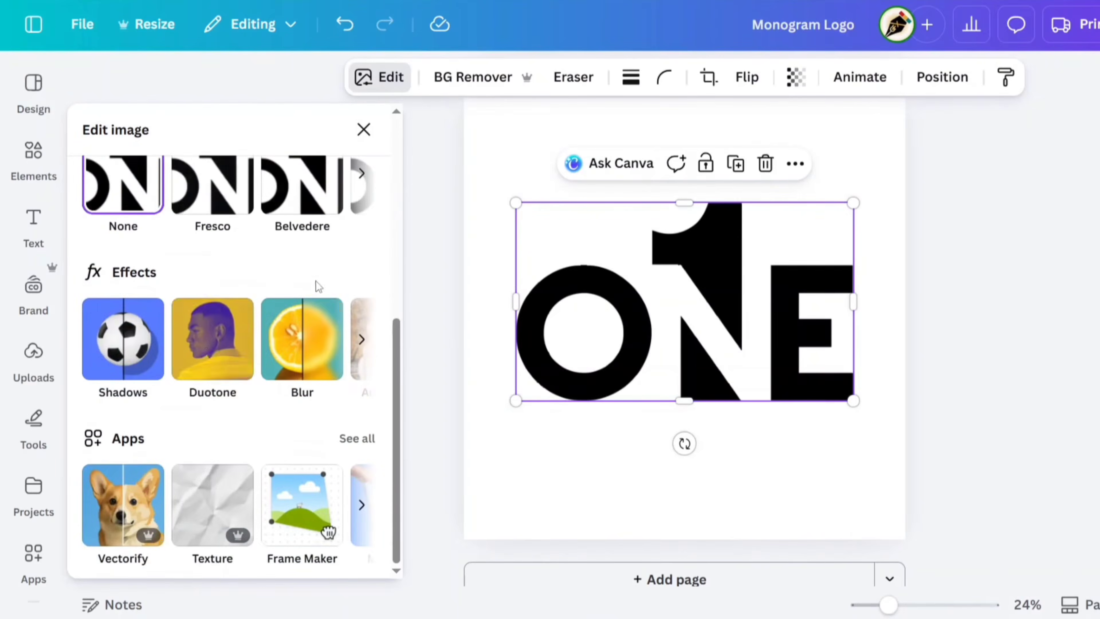
pyautogui.click(210, 354)
pyautogui.scroll(-5, 211, 352)
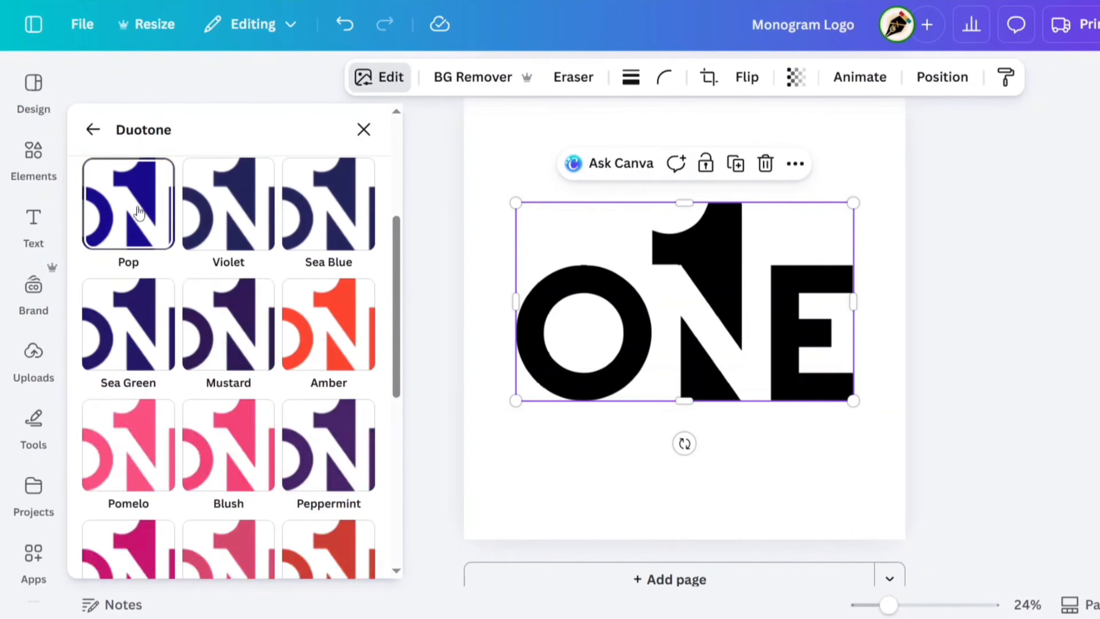
pyautogui.click(138, 212)
pyautogui.scroll(-5, 158, 283)
pyautogui.click(312, 246)
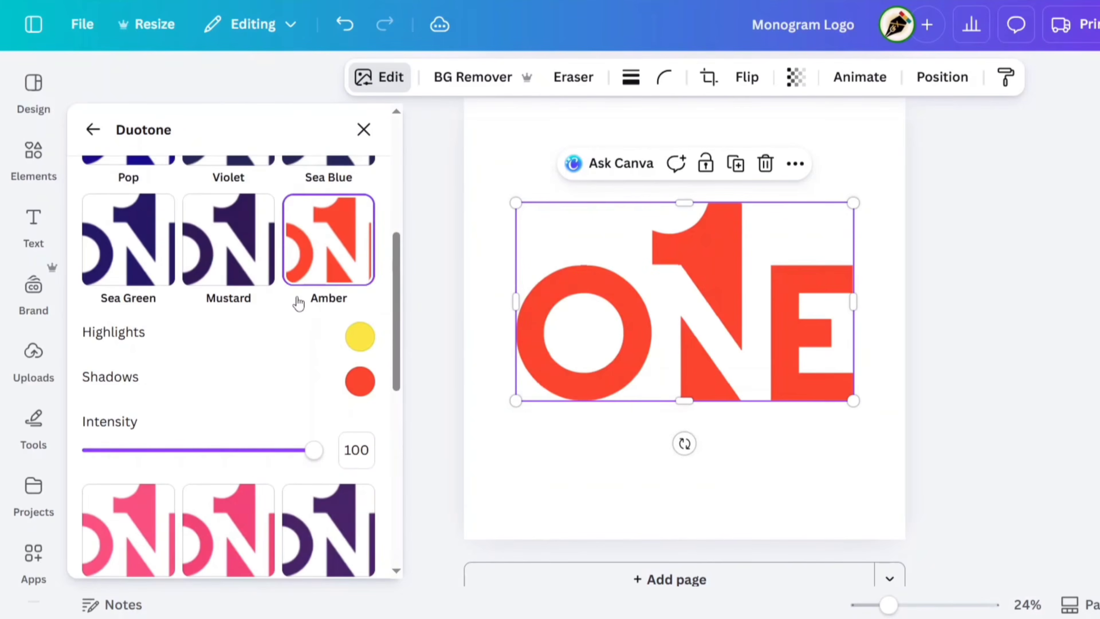
pyautogui.scroll(-5, 217, 294)
pyautogui.click(136, 299)
pyautogui.scroll(-5, 217, 347)
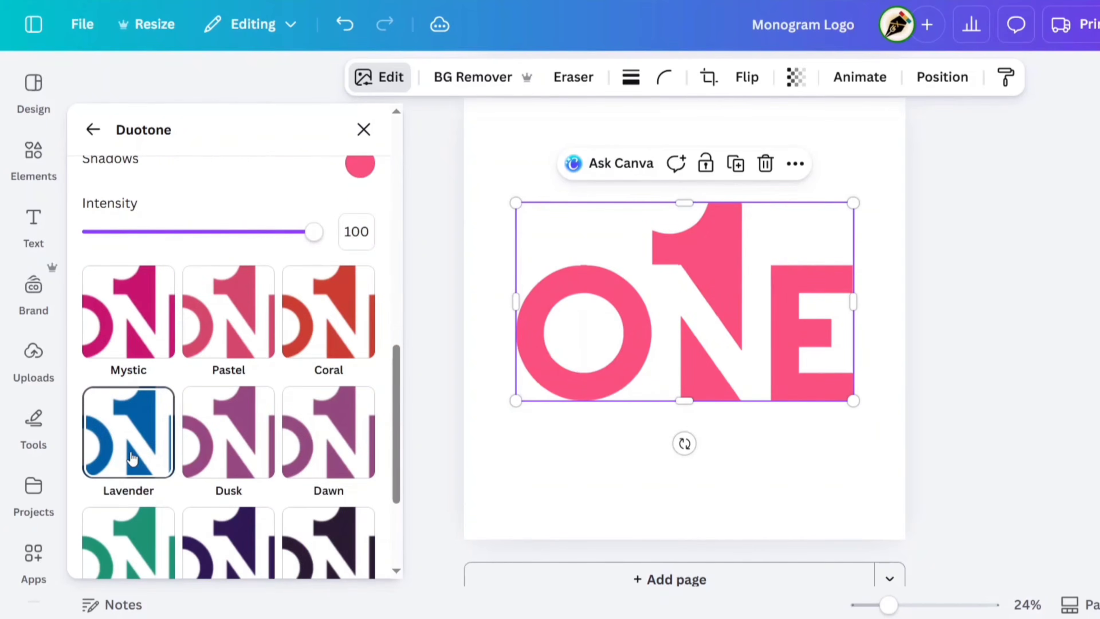
pyautogui.click(128, 429)
# - Apply the Myrtle duotone effect to the logo and deselect it
pyautogui.scroll(-4, 303, 402)
pyautogui.scroll(-3, 316, 400)
pyautogui.click(154, 414)
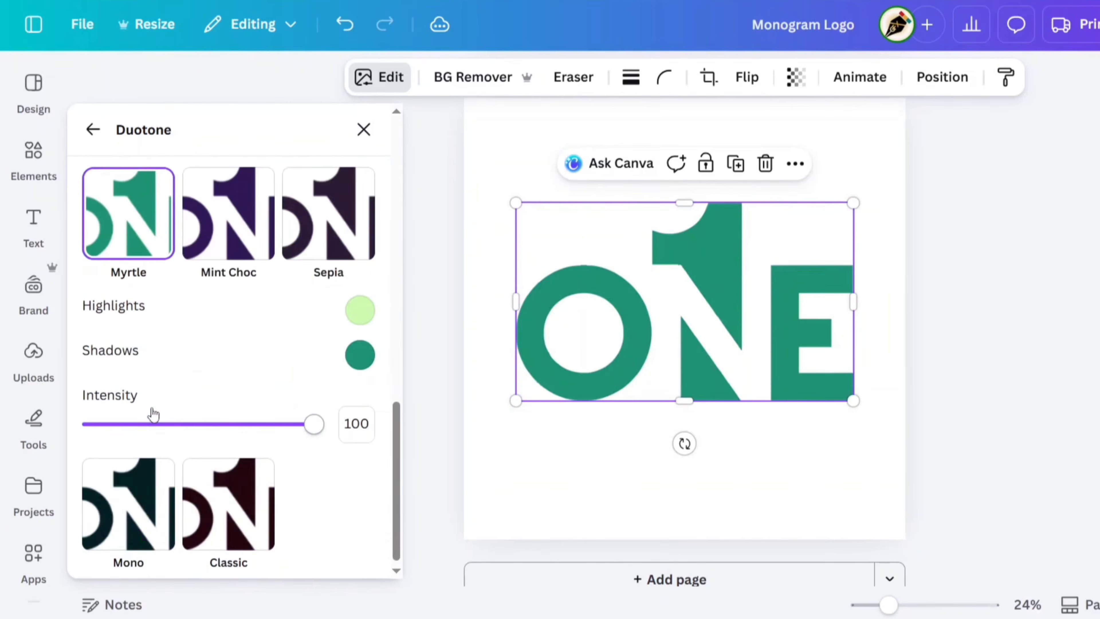
pyautogui.click(363, 129)
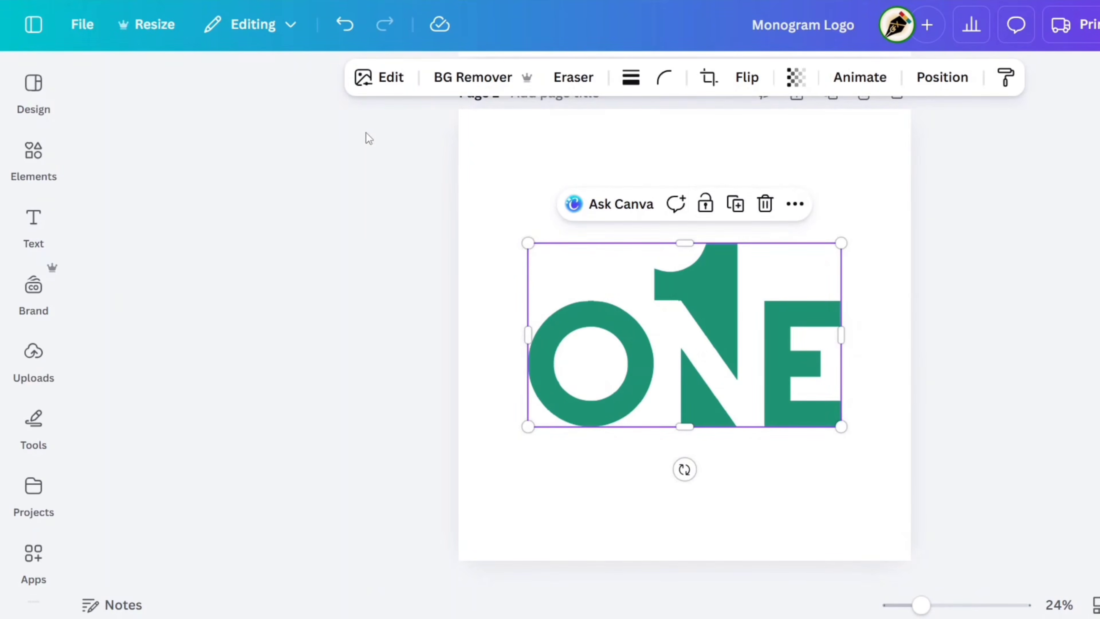
pyautogui.click(362, 352)
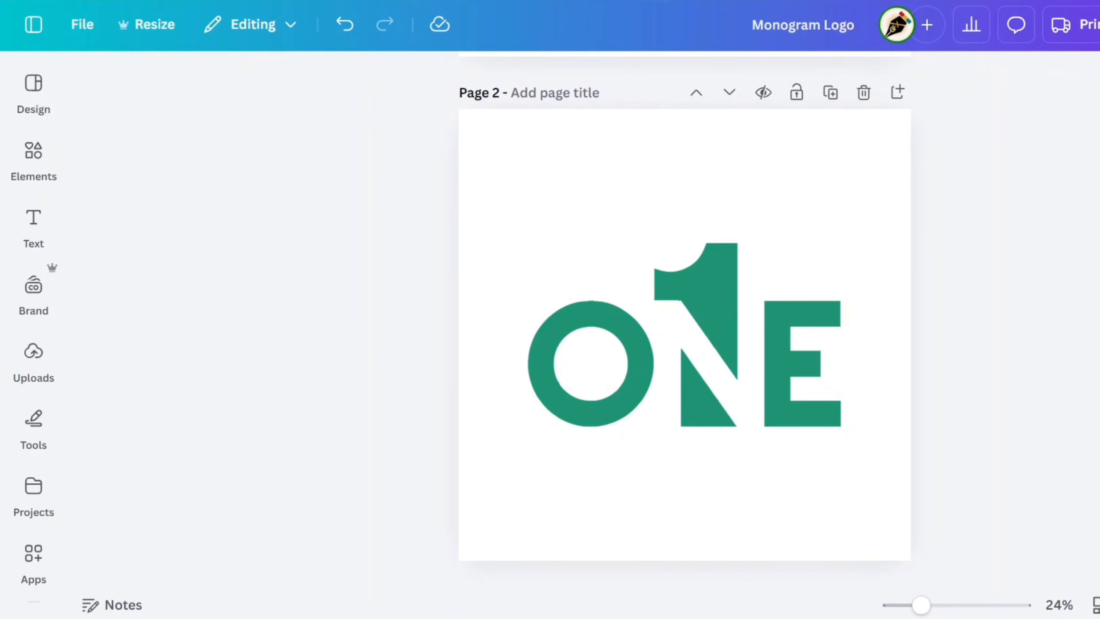
# - Fill the page 2 background with the blue-to-green gradient
pyautogui.scroll(-1, 684, 319)
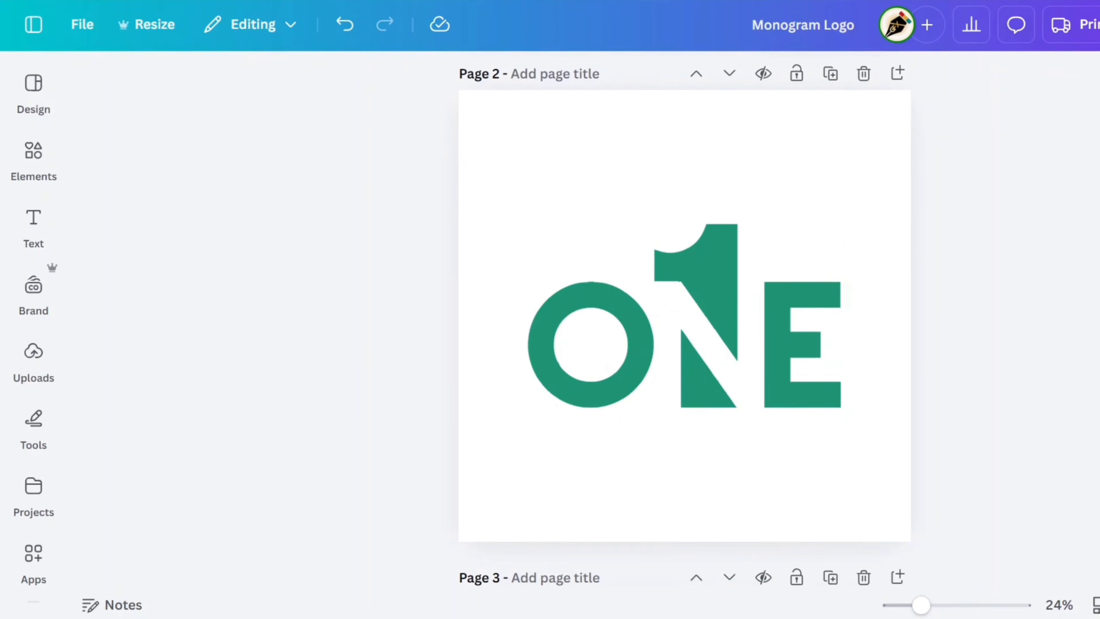
pyautogui.click(669, 327)
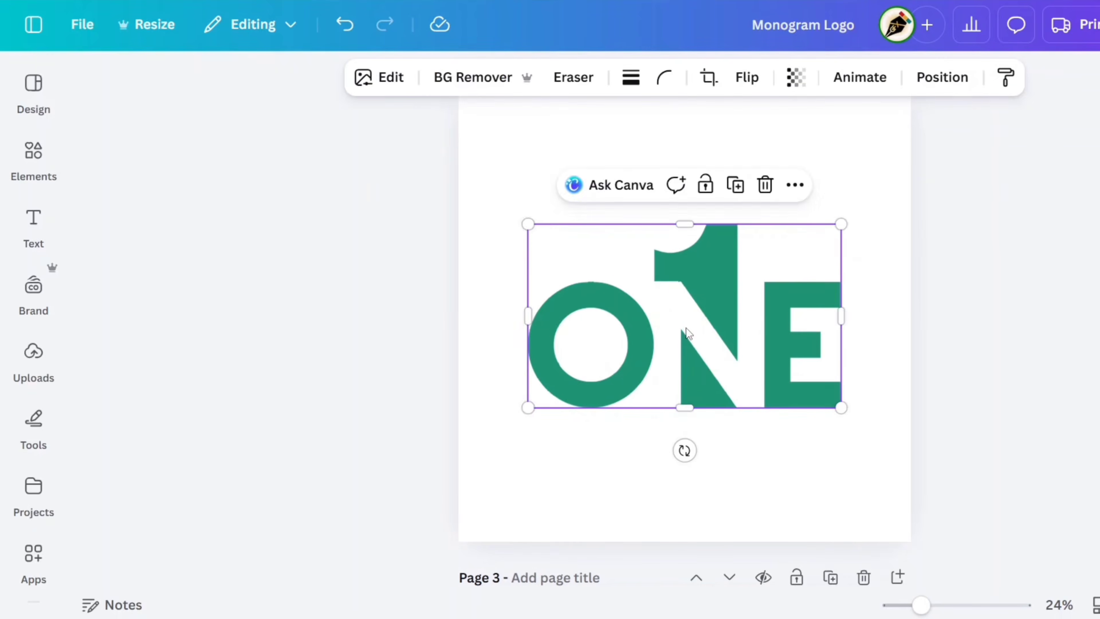
pyautogui.moveTo(686, 331)
pyautogui.mouseDown()
pyautogui.moveTo(667, 322)
pyautogui.moveTo(684, 328)
pyautogui.mouseUp()
pyautogui.click(823, 189)
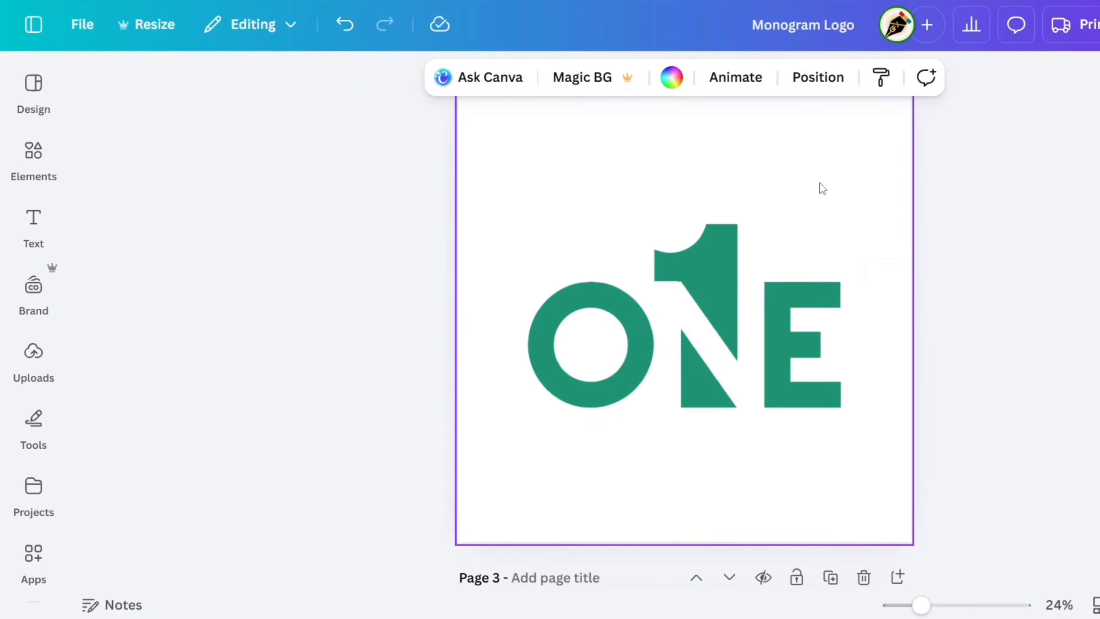
pyautogui.click(671, 77)
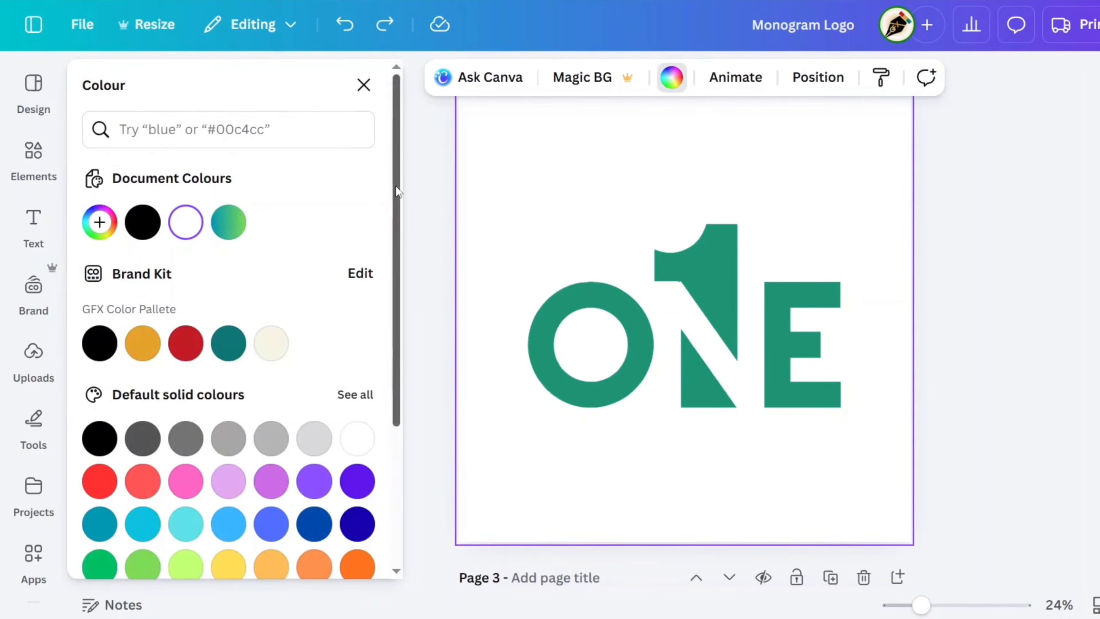
pyautogui.scroll(-5, 397, 191)
pyautogui.click(143, 545)
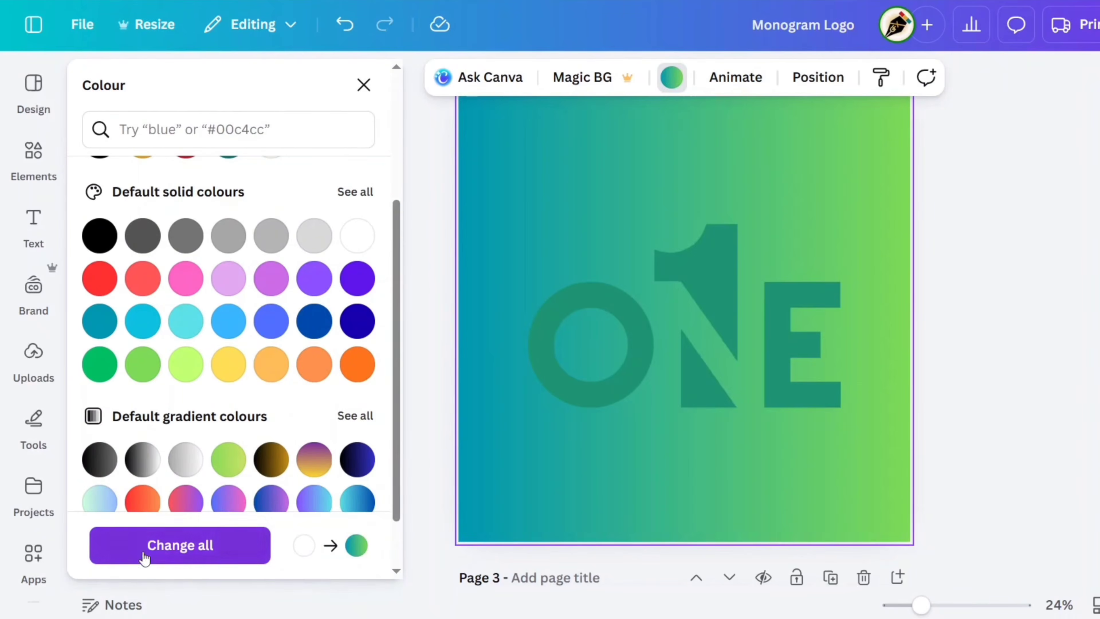
pyautogui.click(363, 85)
pyautogui.click(373, 351)
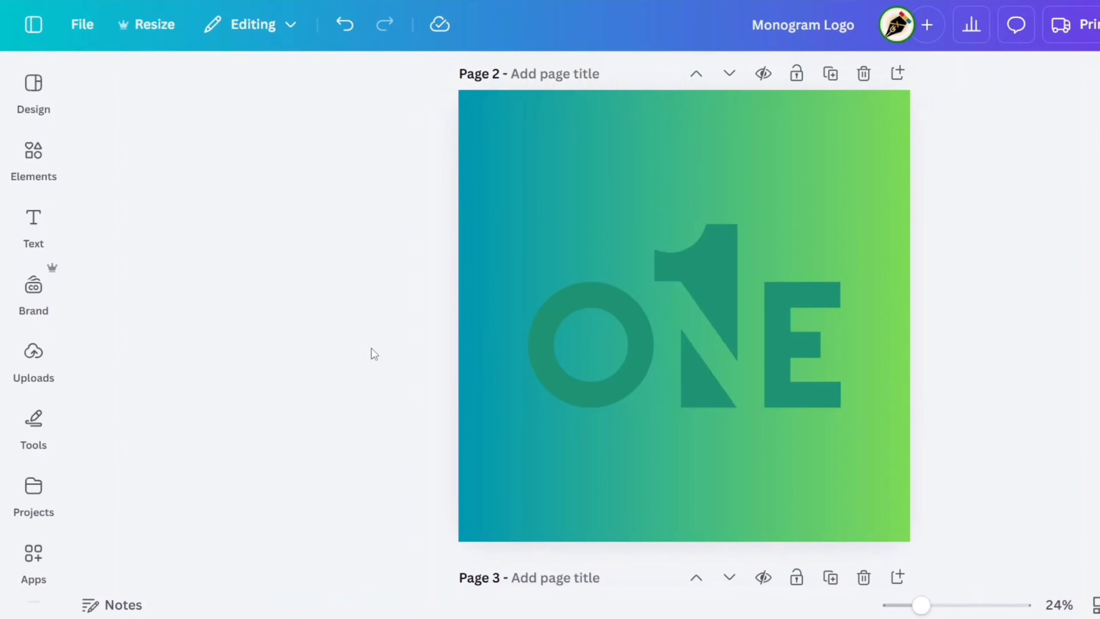
# - Apply the Custom duotone effect to the logo and set its highlights colour to white
pyautogui.click(661, 353)
pyautogui.click(370, 78)
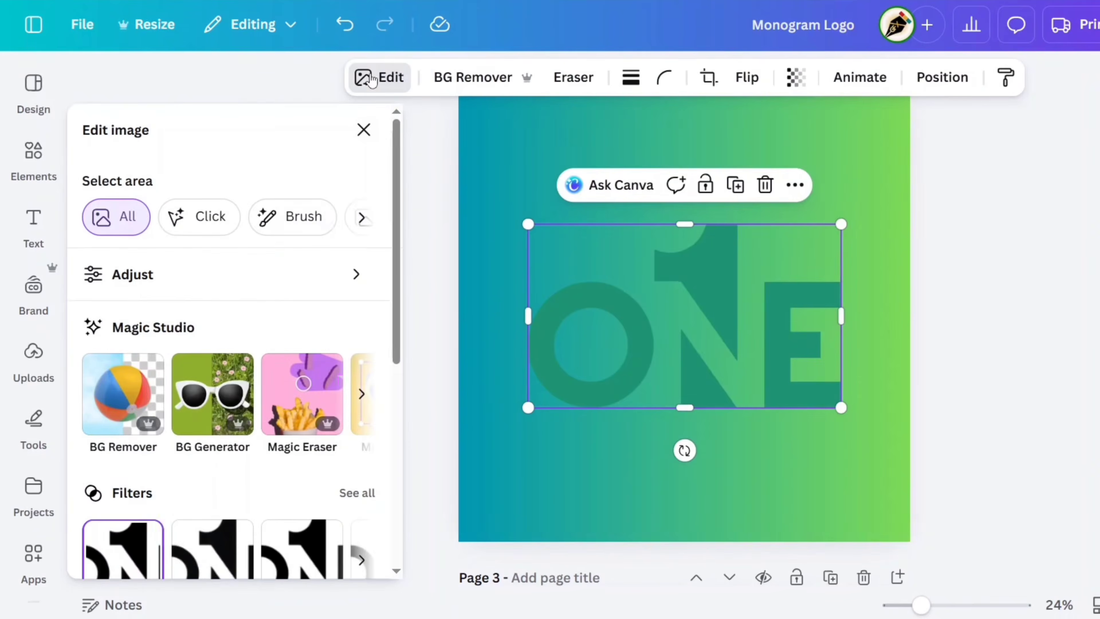
pyautogui.scroll(-5, 309, 280)
pyautogui.click(200, 393)
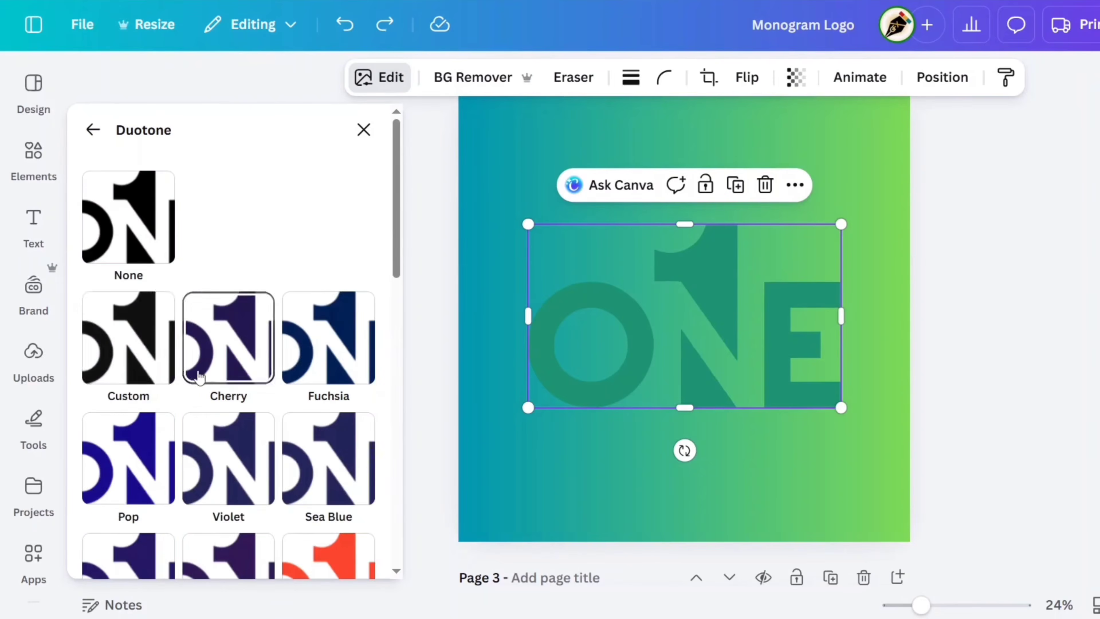
pyautogui.click(121, 354)
pyautogui.scroll(-2, 121, 355)
pyautogui.click(359, 266)
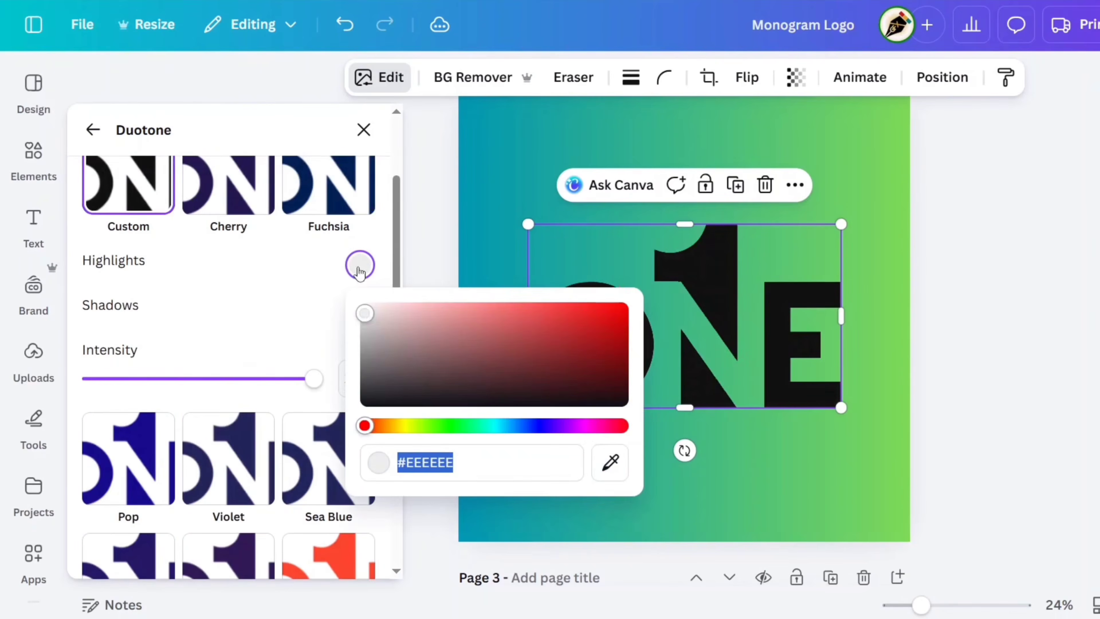
pyautogui.moveTo(371, 321); pyautogui.dragTo(294, 278)
pyautogui.click(291, 272)
# - Set the shadows colour of the logo's Custom duotone to #FFFFFF
pyautogui.click(366, 314)
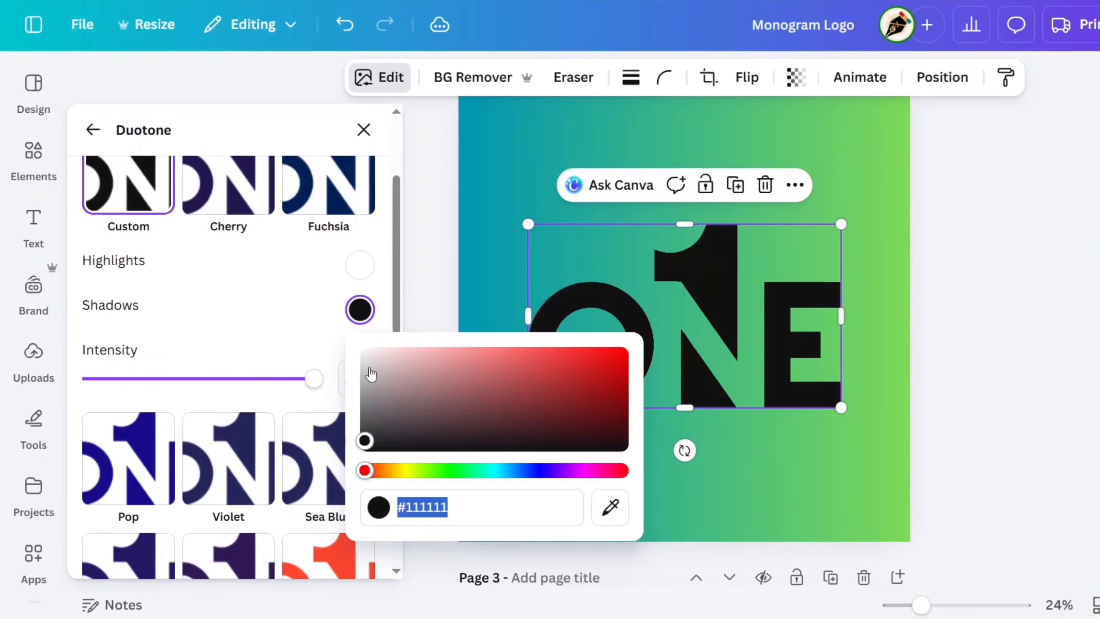
pyautogui.moveTo(370, 372); pyautogui.dragTo(285, 295)
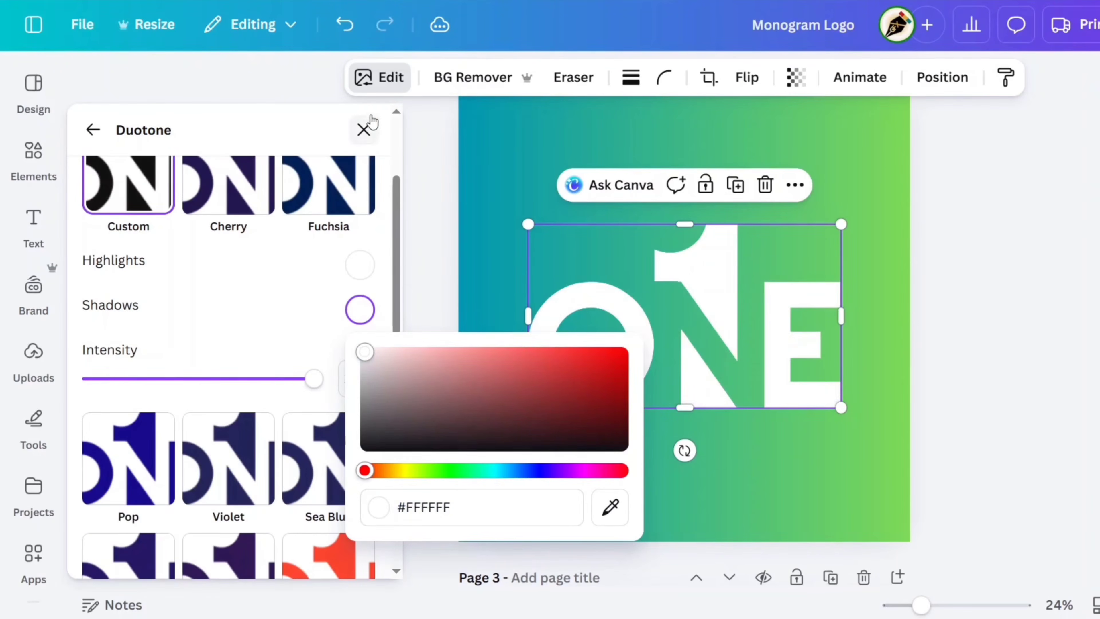
pyautogui.click(364, 129)
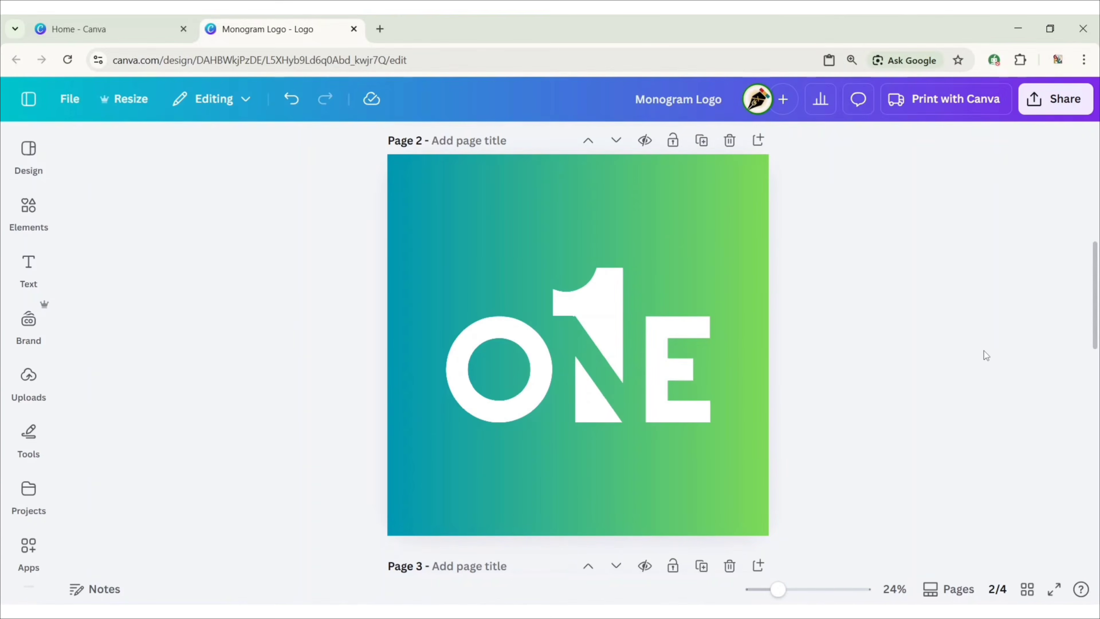